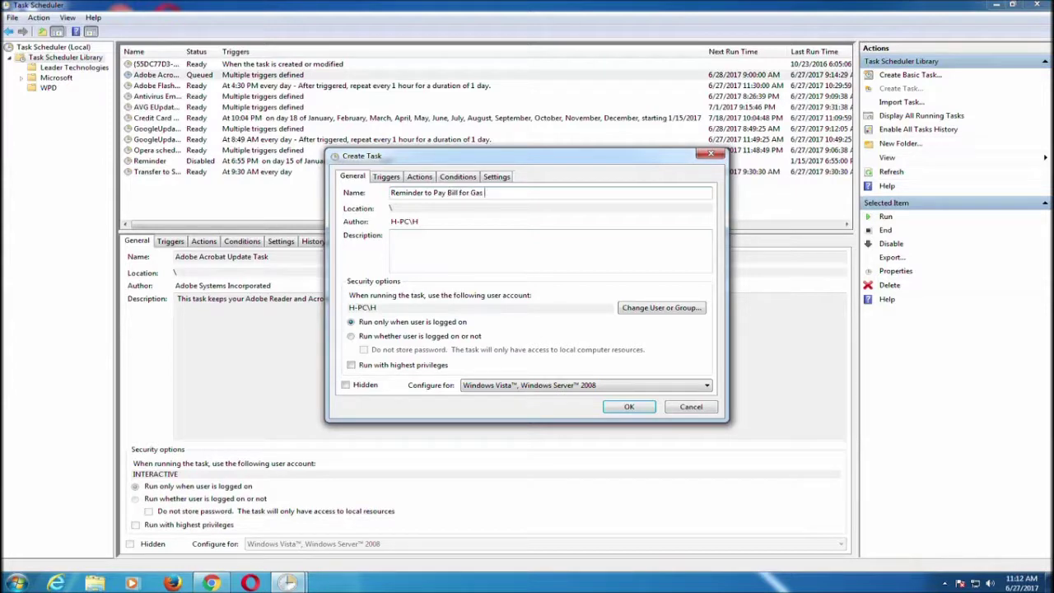
- Name the new task "Reminder to Pay Bill for Gas Company" and leave its description empty
{"action": "type", "text": "mpan"}
{"action": "left_click", "coordinate": [529, 250]}
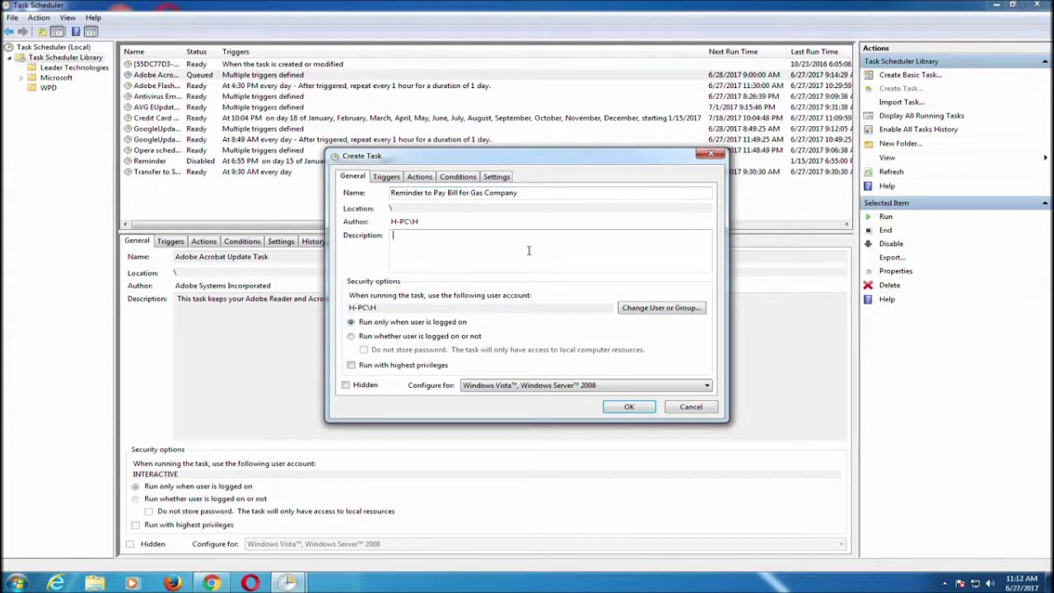
- Add a scheduled trigger to the task that starts on 7/8/2017 at 10:00:00 PM
{"action": "left_click", "coordinate": [387, 177]}
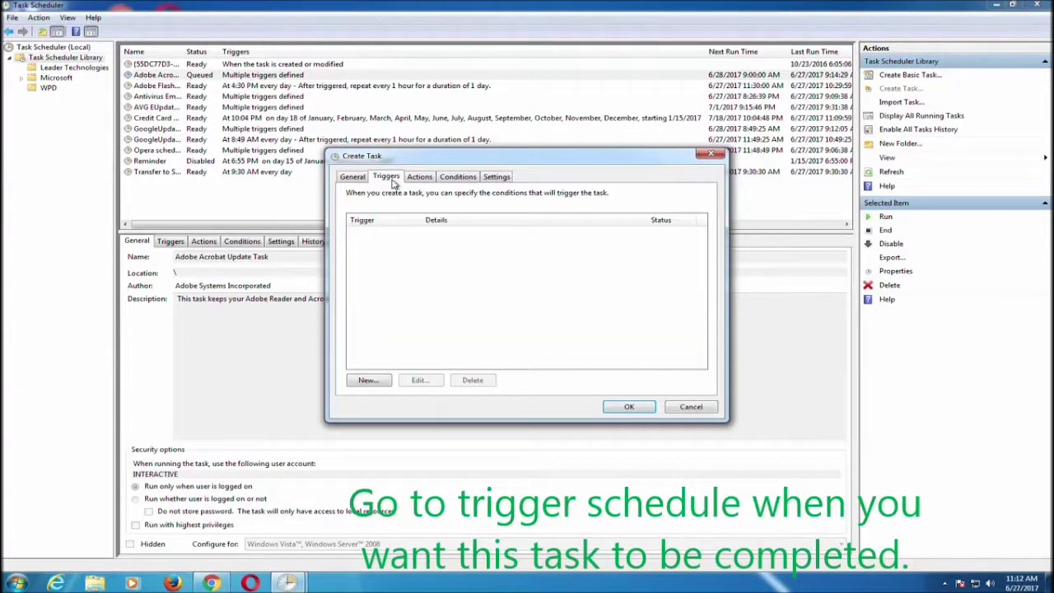
{"action": "left_click", "coordinate": [367, 379]}
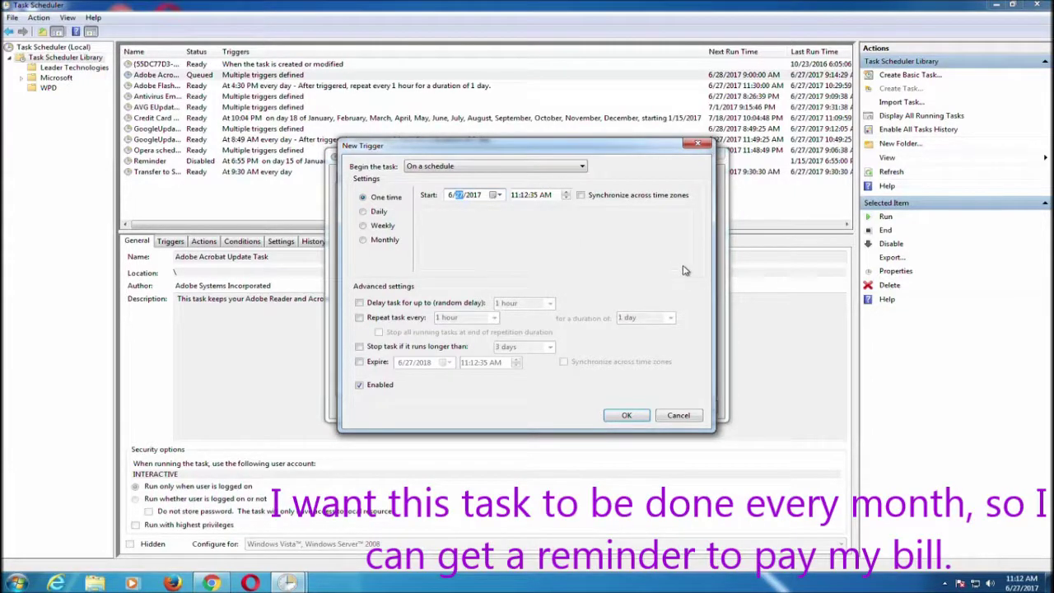
{"action": "key", "text": "Left"}
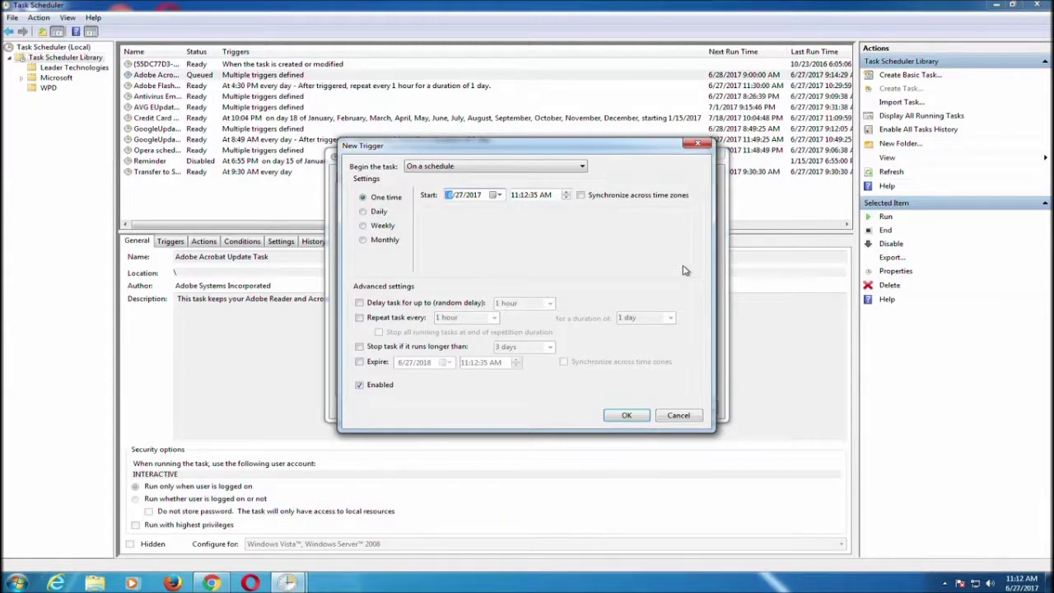
{"action": "type", "text": "7/ 8"}
{"action": "left_click", "coordinate": [516, 198]}
{"action": "type", "text": "10"}
{"action": "key", "text": "Right"}
{"action": "key", "text": "Right"}
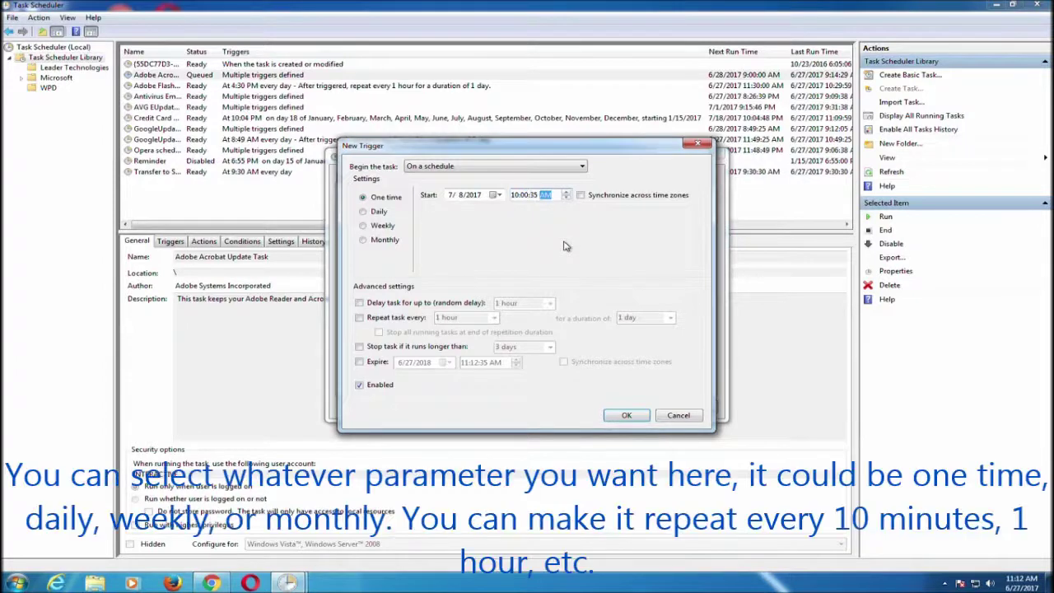
{"action": "key", "text": "p"}
{"action": "key", "text": "Right"}
{"action": "key", "text": "Right"}
- Make the trigger recur monthly and include every month from January to December
{"action": "left_click", "coordinate": [377, 212]}
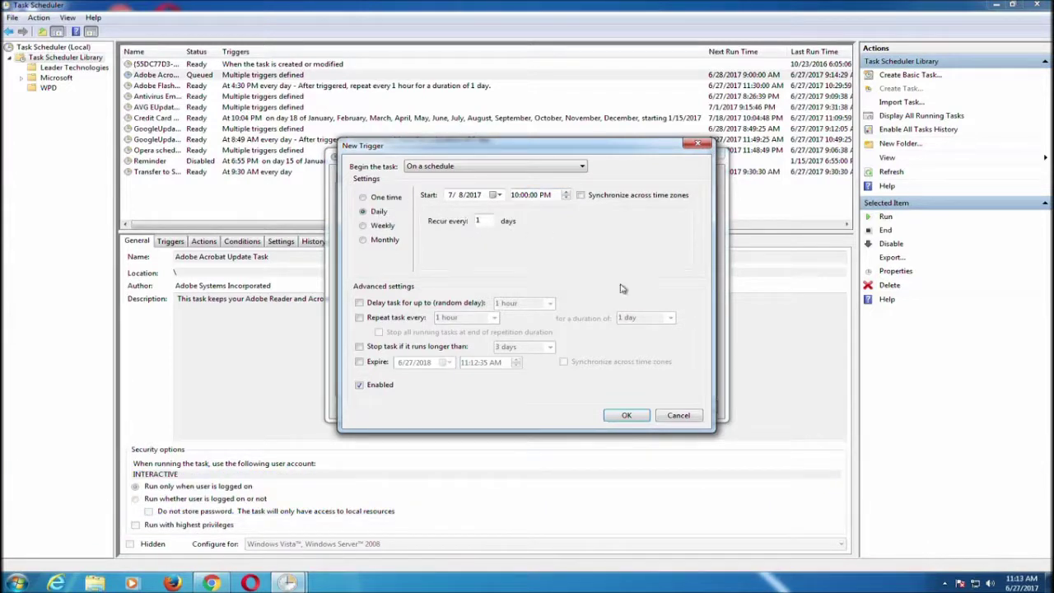
{"action": "left_click", "coordinate": [375, 241]}
{"action": "left_click", "coordinate": [582, 220]}
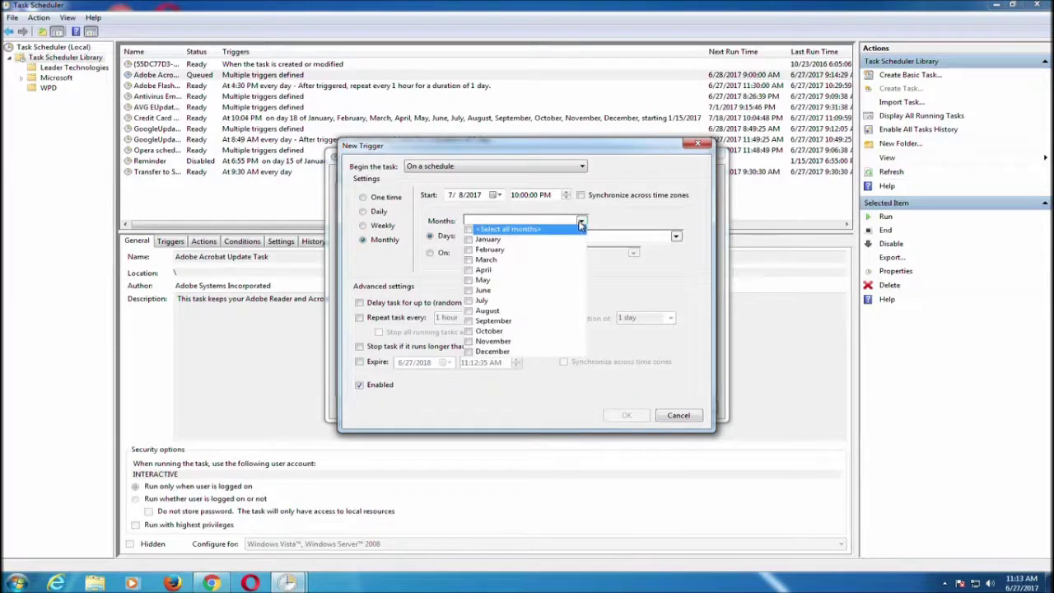
{"action": "left_click", "coordinate": [469, 239]}
{"action": "left_click", "coordinate": [473, 249]}
{"action": "left_click", "coordinate": [473, 260]}
{"action": "left_click", "coordinate": [473, 269]}
{"action": "left_click", "coordinate": [473, 280]}
{"action": "left_click", "coordinate": [473, 290]}
{"action": "left_click", "coordinate": [474, 300]}
{"action": "left_click", "coordinate": [473, 311]}
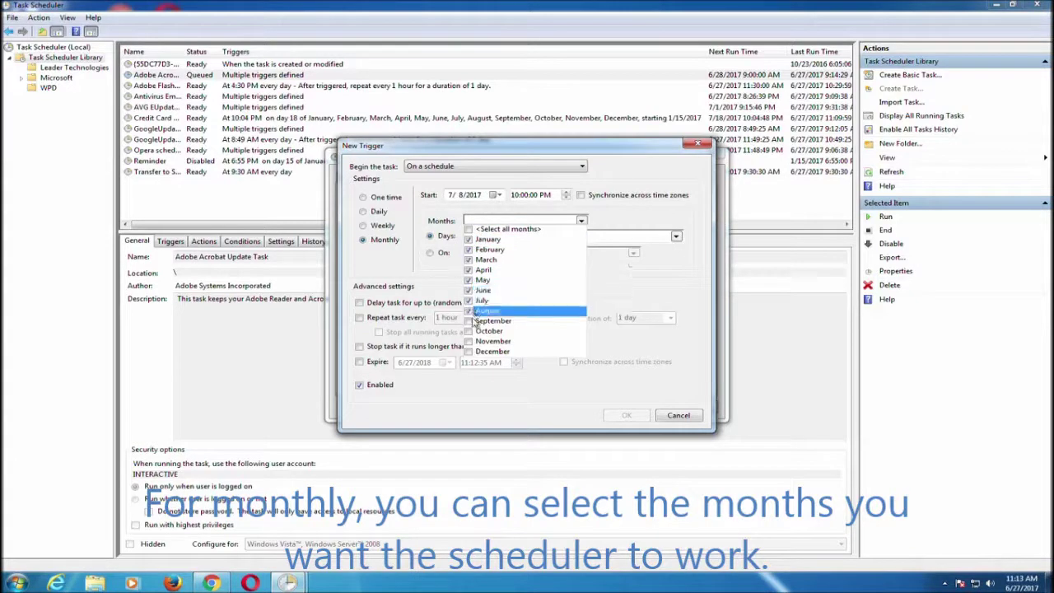
{"action": "left_click", "coordinate": [473, 321]}
{"action": "left_click", "coordinate": [472, 330]}
{"action": "left_click", "coordinate": [473, 341]}
{"action": "left_click", "coordinate": [473, 351]}
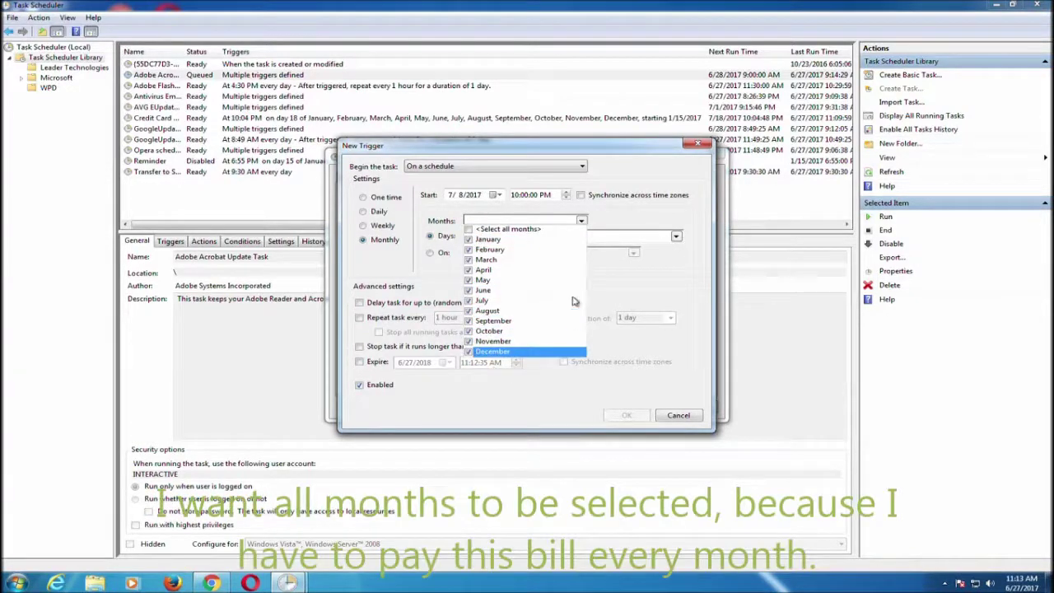
{"action": "left_click", "coordinate": [641, 208]}
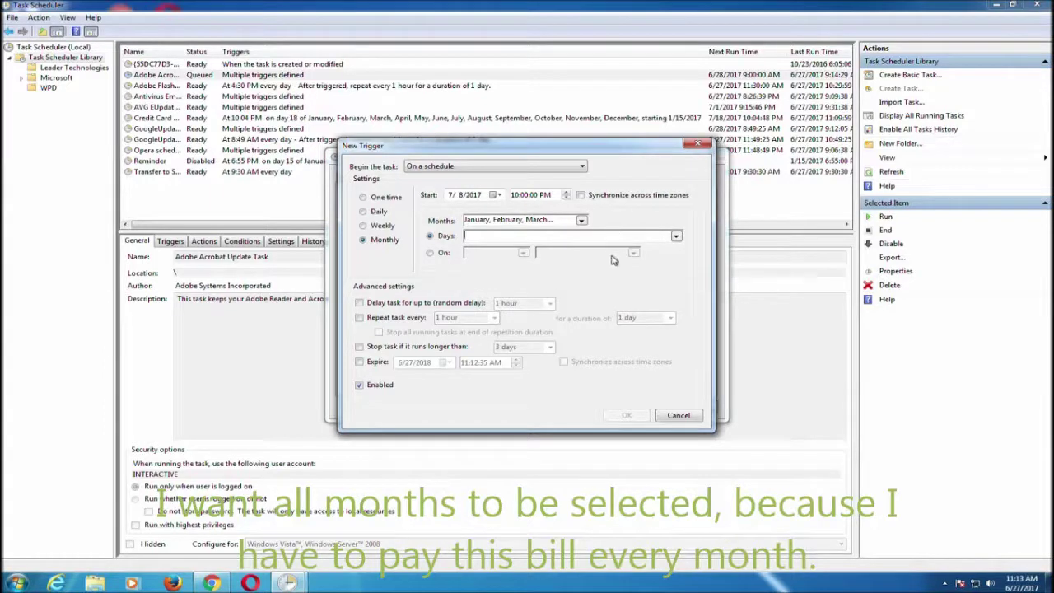
- Set the monthly trigger to run on day 8 and save the trigger
{"action": "left_click", "coordinate": [675, 236]}
{"action": "left_click", "coordinate": [675, 236]}
{"action": "left_click", "coordinate": [676, 236]}
{"action": "left_click", "coordinate": [497, 267]}
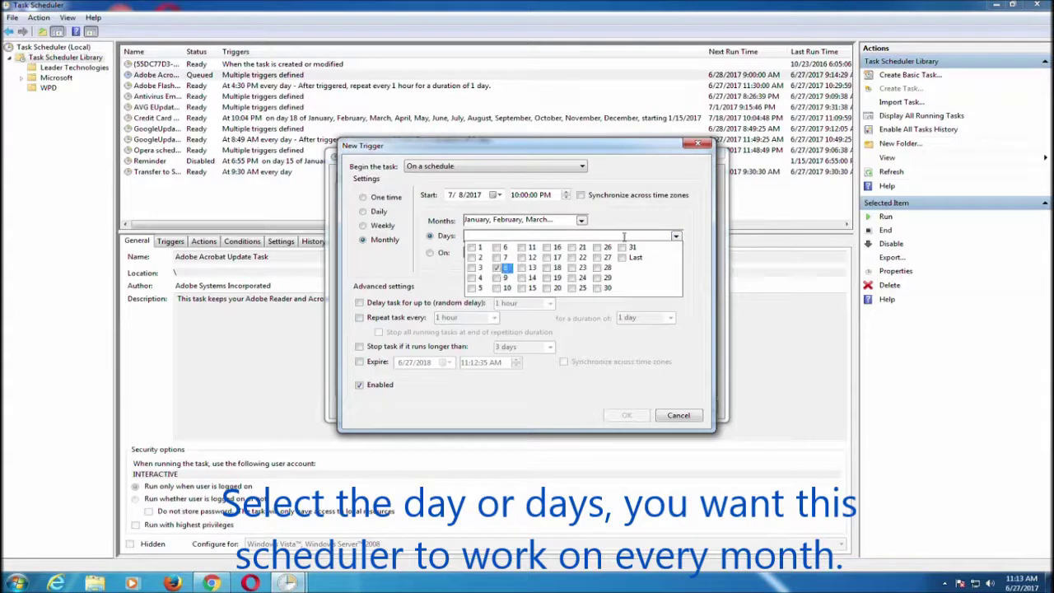
{"action": "left_click", "coordinate": [651, 212]}
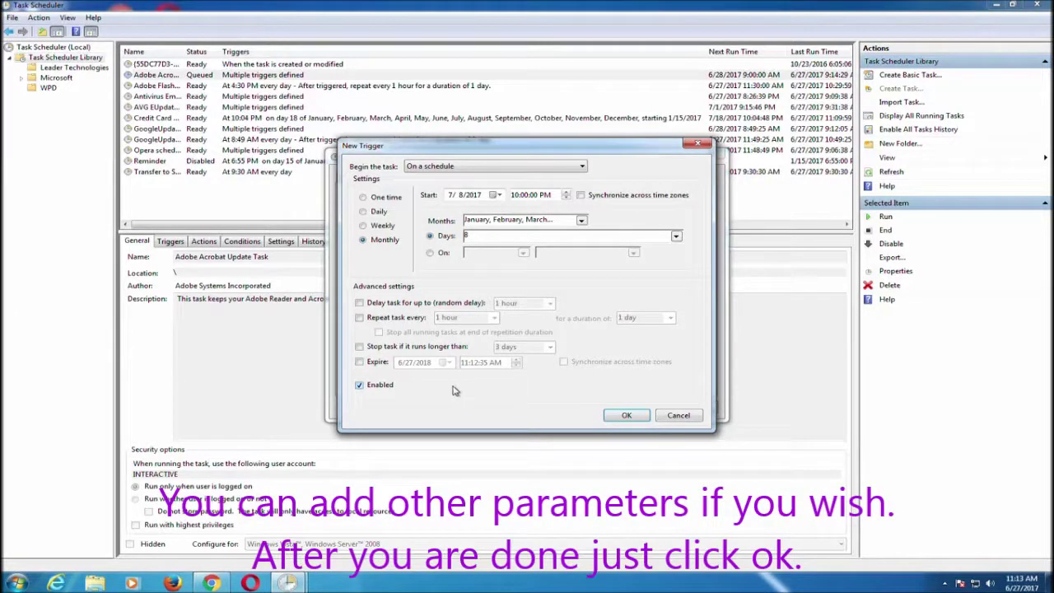
{"action": "left_click", "coordinate": [628, 416]}
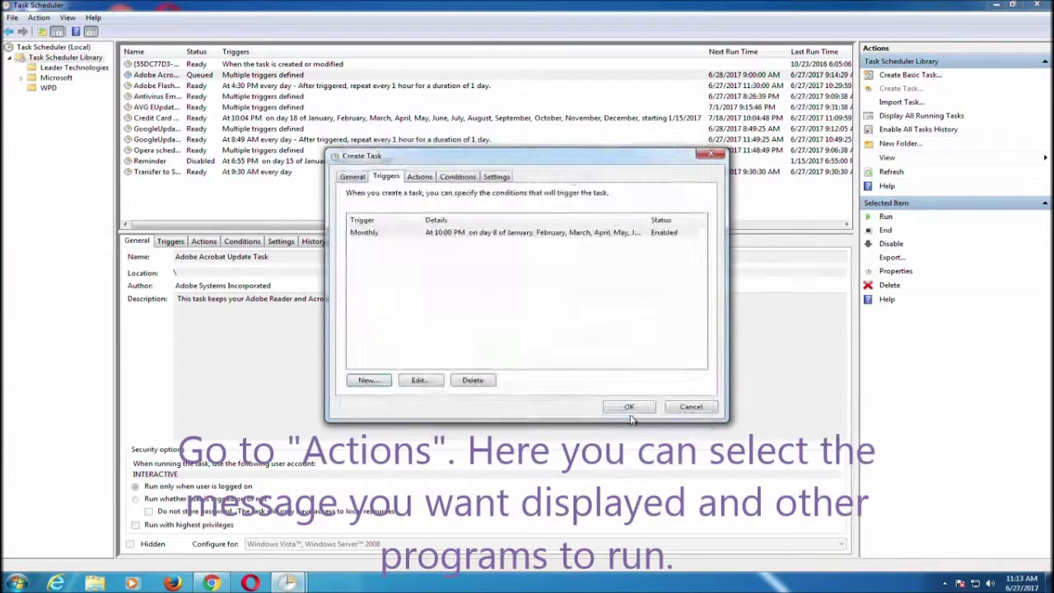
- Add a "Display a message" action with the title "Gas Bill" and the message "Pay your gas bill."
{"action": "left_click", "coordinate": [419, 177]}
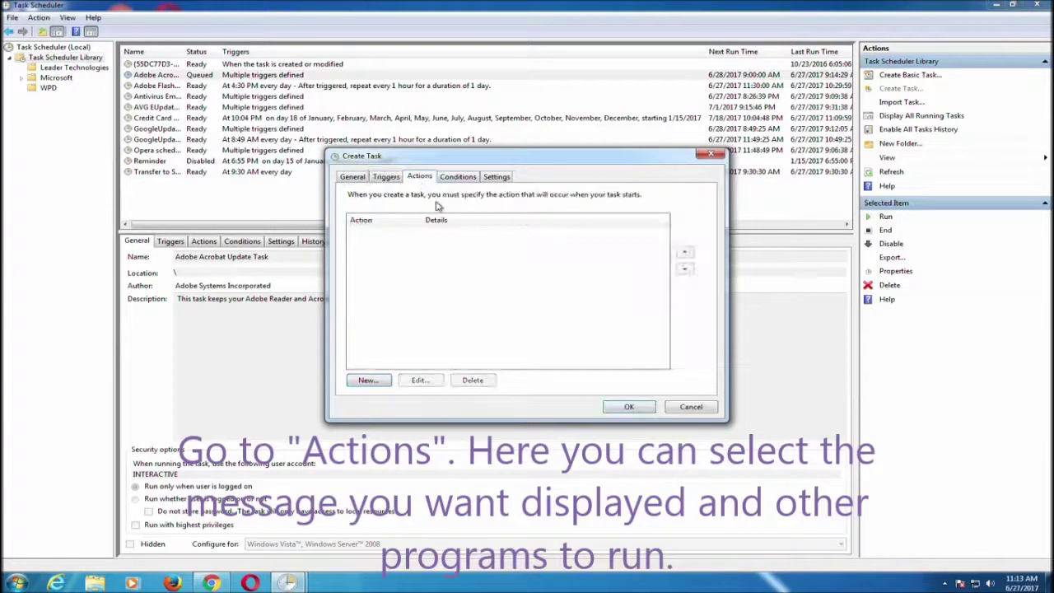
{"action": "left_click", "coordinate": [367, 380]}
{"action": "left_click", "coordinate": [605, 193]}
{"action": "left_click", "coordinate": [583, 222]}
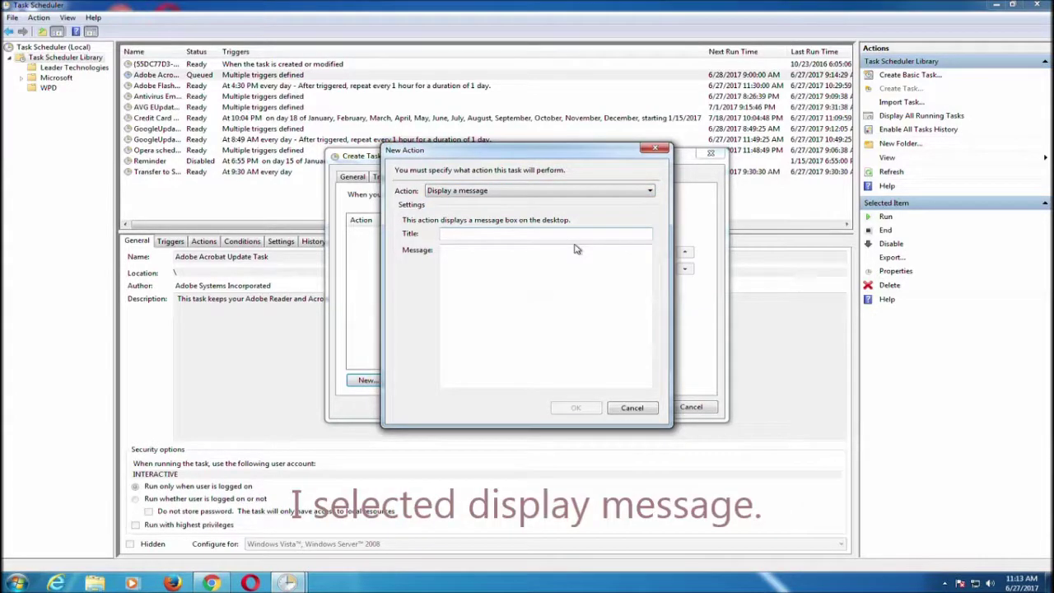
{"action": "type", "text": "Gas Bill"}
{"action": "left_click", "coordinate": [443, 250]}
{"action": "type", "text": "Pay"}
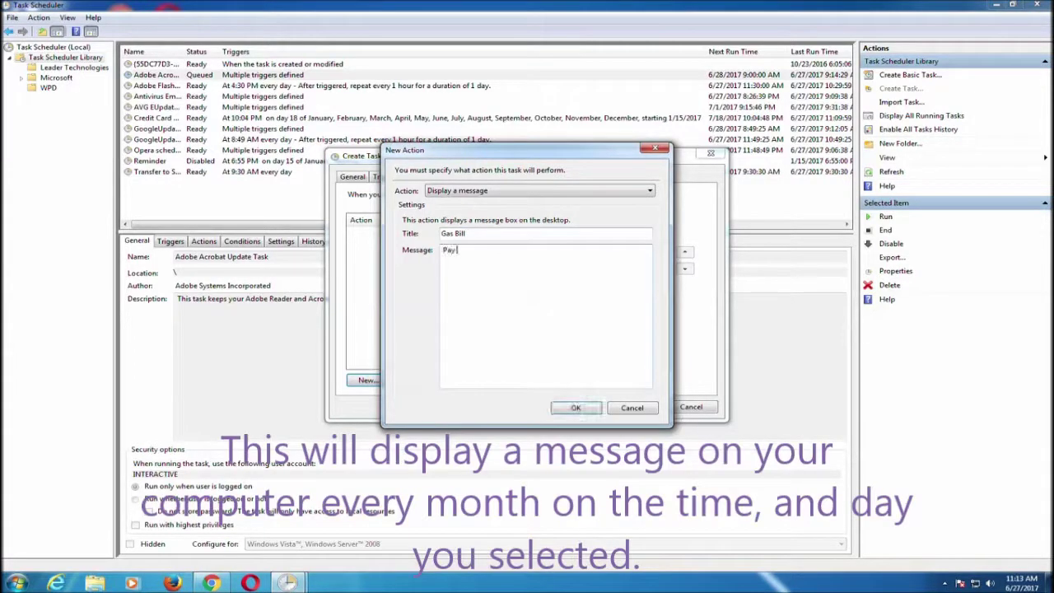
{"action": "type", "text": " your gas bill."}
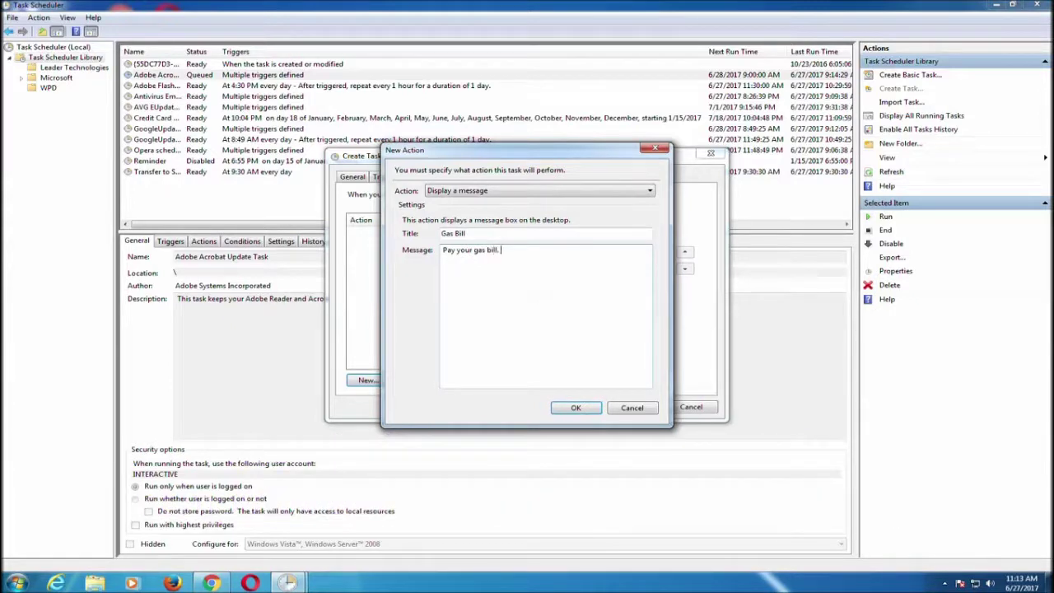
{"action": "left_click", "coordinate": [564, 405]}
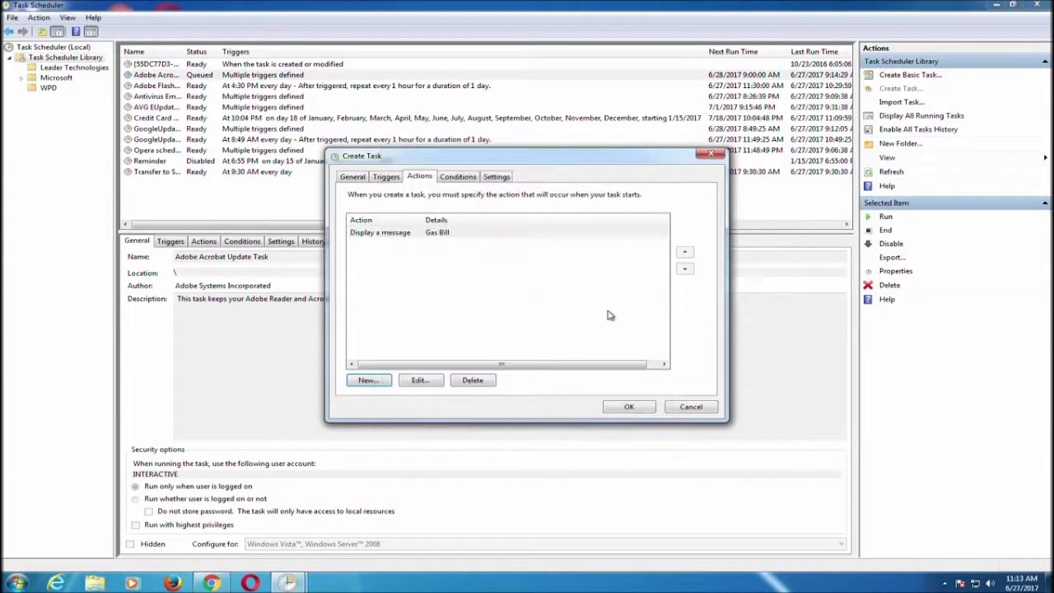
- Begin a second action that starts a program, and open the folder where Windows Media Player is installed
{"action": "left_click", "coordinate": [366, 381]}
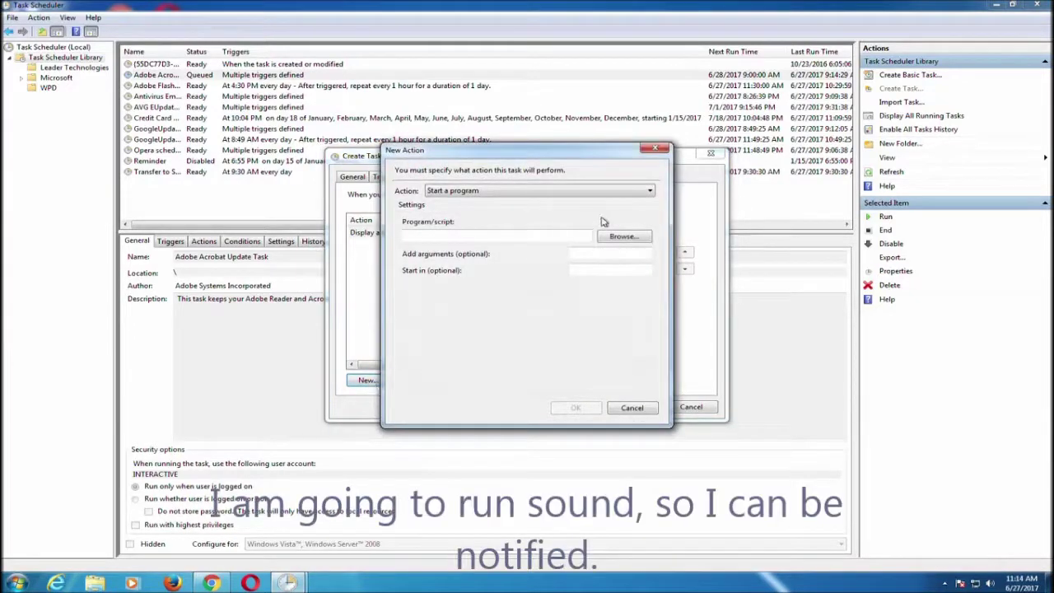
{"action": "left_click", "coordinate": [624, 237]}
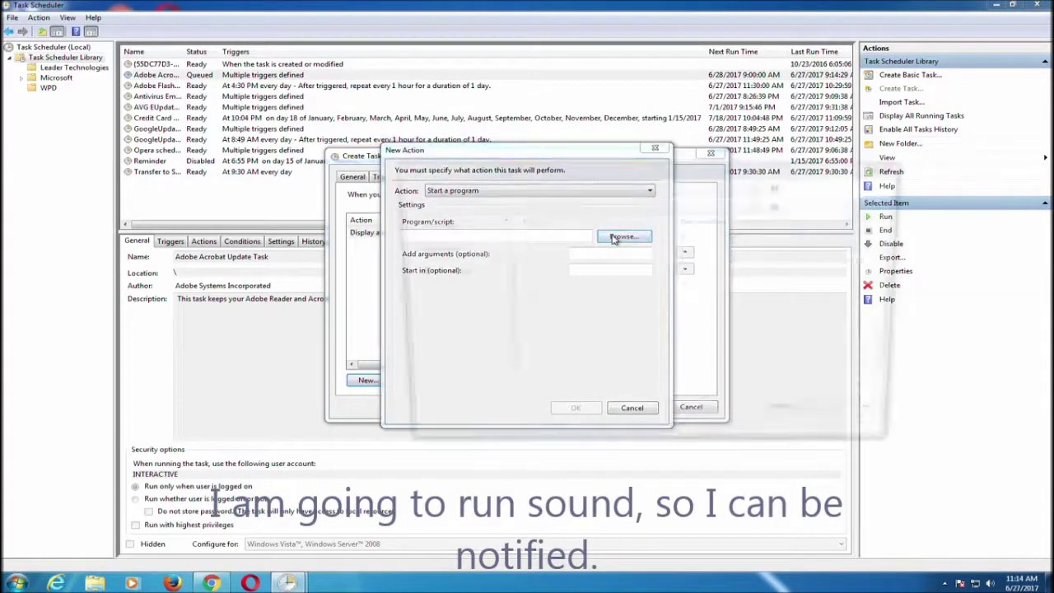
{"action": "left_click", "coordinate": [868, 439]}
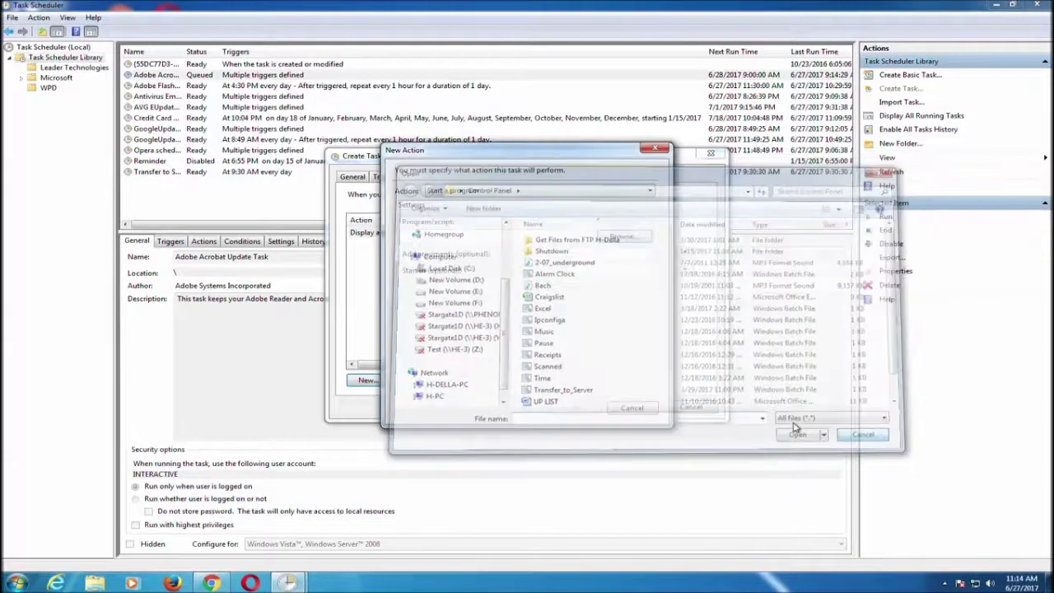
{"action": "left_click", "coordinate": [17, 583]}
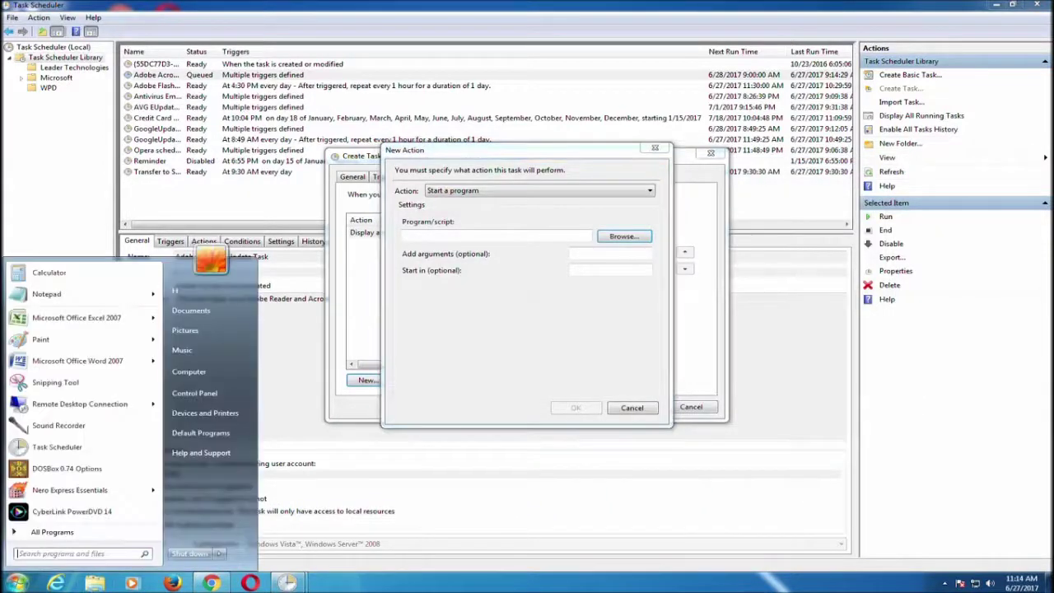
{"action": "type", "text": "Windo"}
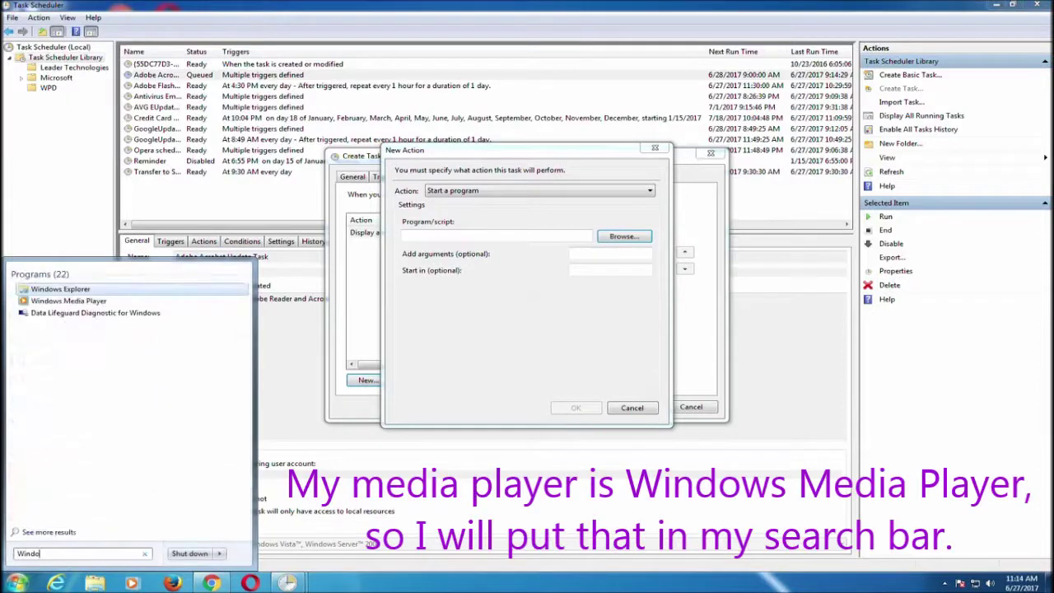
{"action": "type", "text": "ws Media Player"}
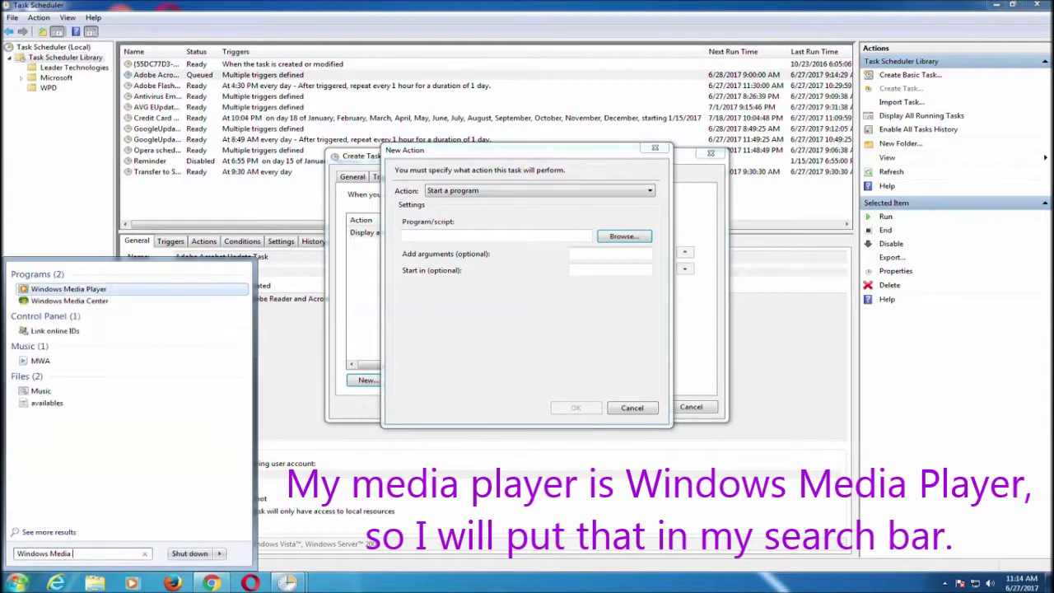
{"action": "right_click", "coordinate": [79, 289]}
{"action": "left_click", "coordinate": [131, 306]}
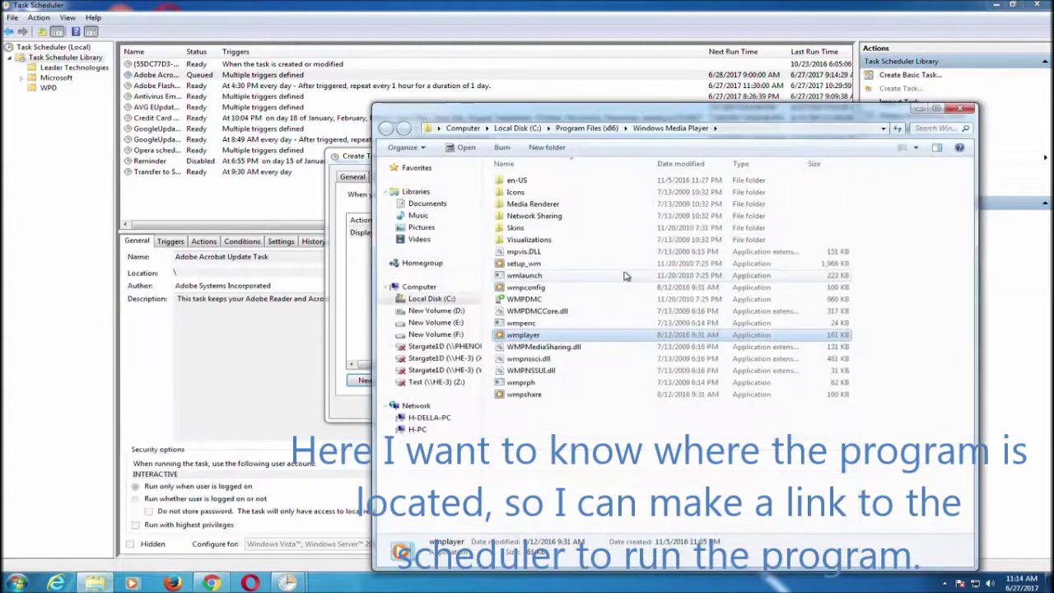
- Copy the Windows Media Player folder path into the action's program/script setting, ending it with a backslash
{"action": "left_click", "coordinate": [751, 127]}
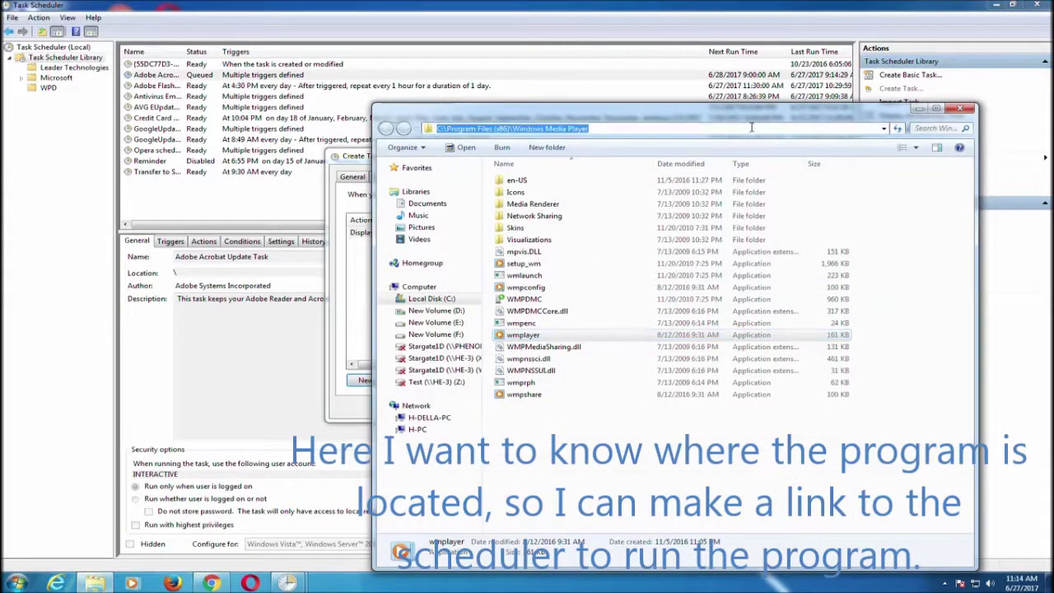
{"action": "right_click", "coordinate": [557, 128]}
{"action": "left_click", "coordinate": [582, 169]}
{"action": "key", "text": "alt+F4"}
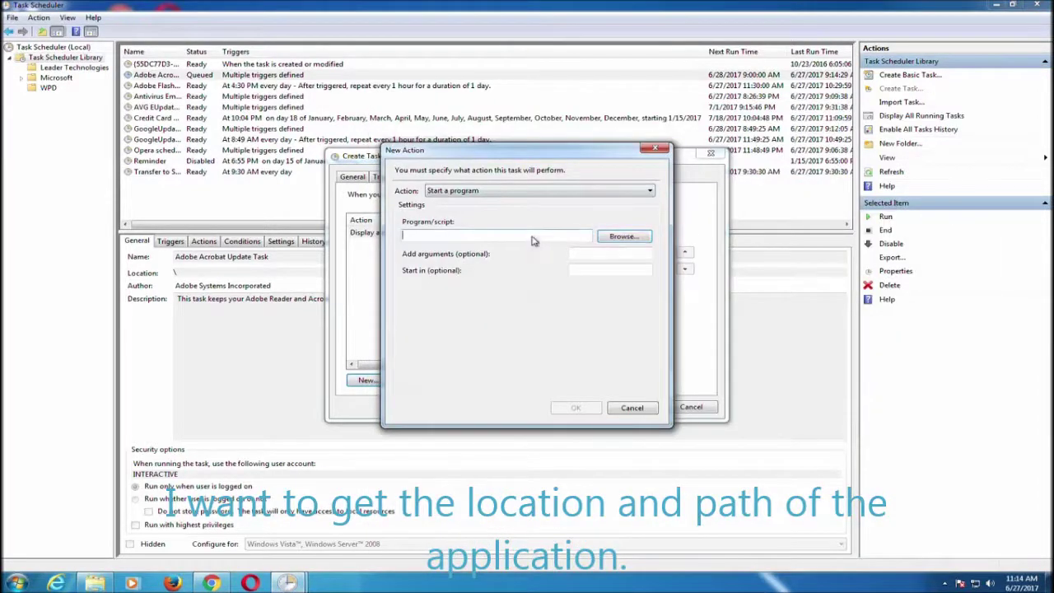
{"action": "right_click", "coordinate": [537, 237]}
{"action": "left_click", "coordinate": [579, 289]}
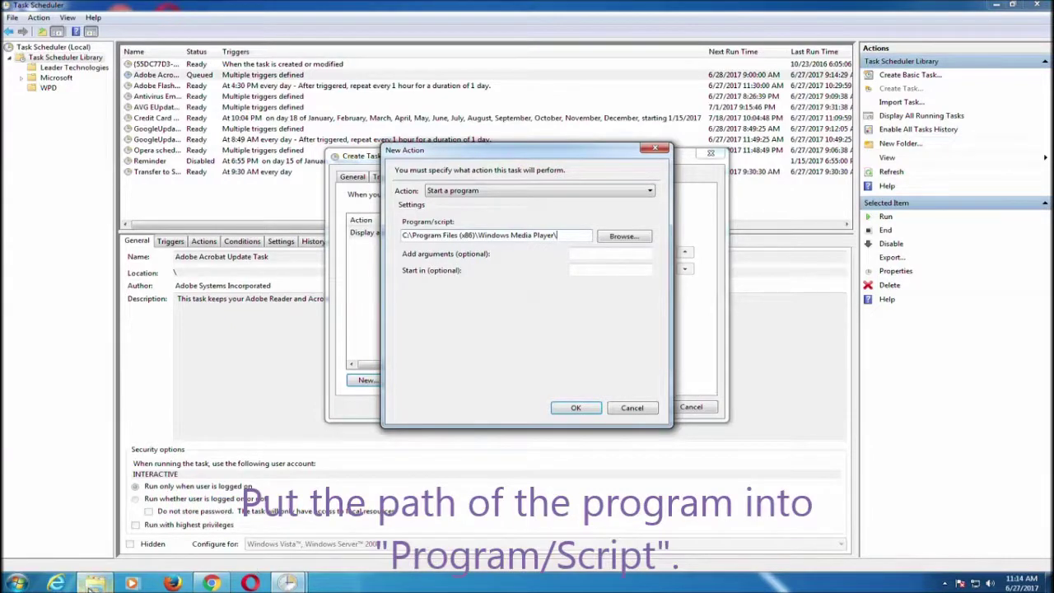
- Check the file type of wmplayer in its properties within the Windows Media Player folder
{"action": "left_click", "coordinate": [91, 586]}
{"action": "left_click", "coordinate": [563, 335]}
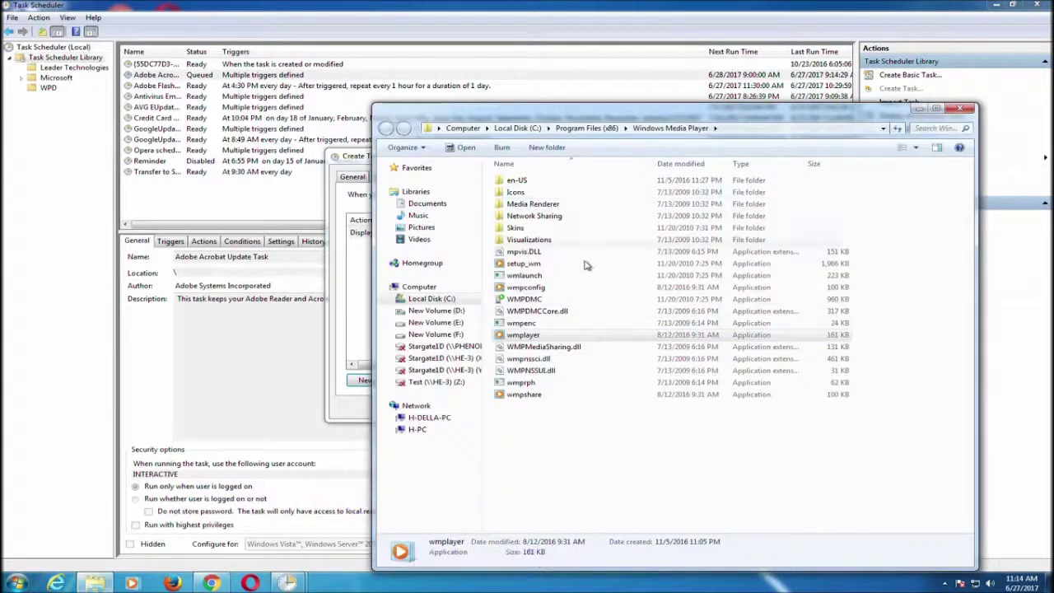
{"action": "right_click", "coordinate": [563, 336]}
{"action": "left_click", "coordinate": [628, 546]}
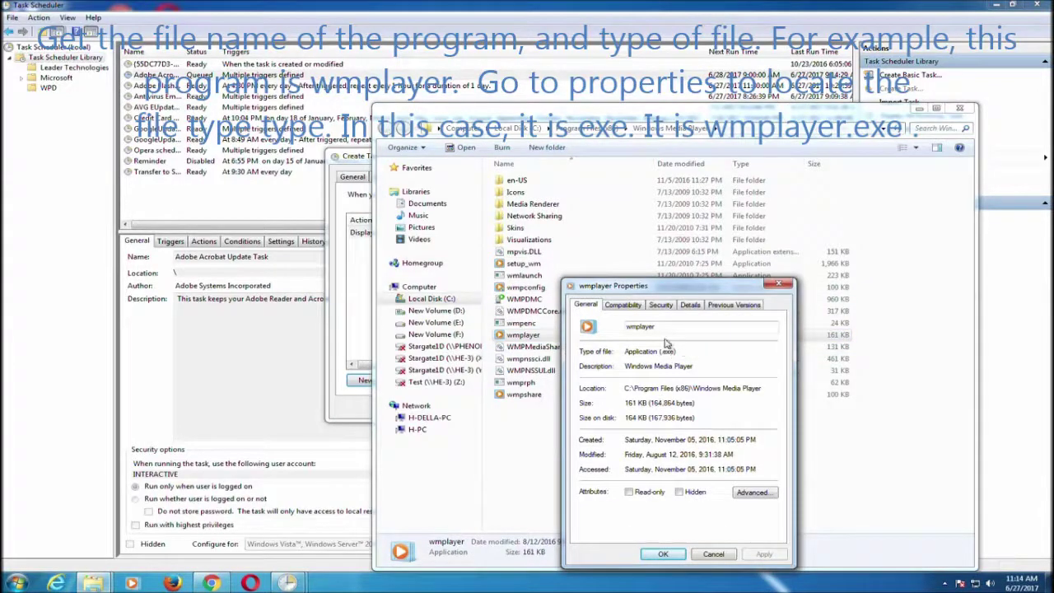
{"action": "left_click", "coordinate": [728, 556]}
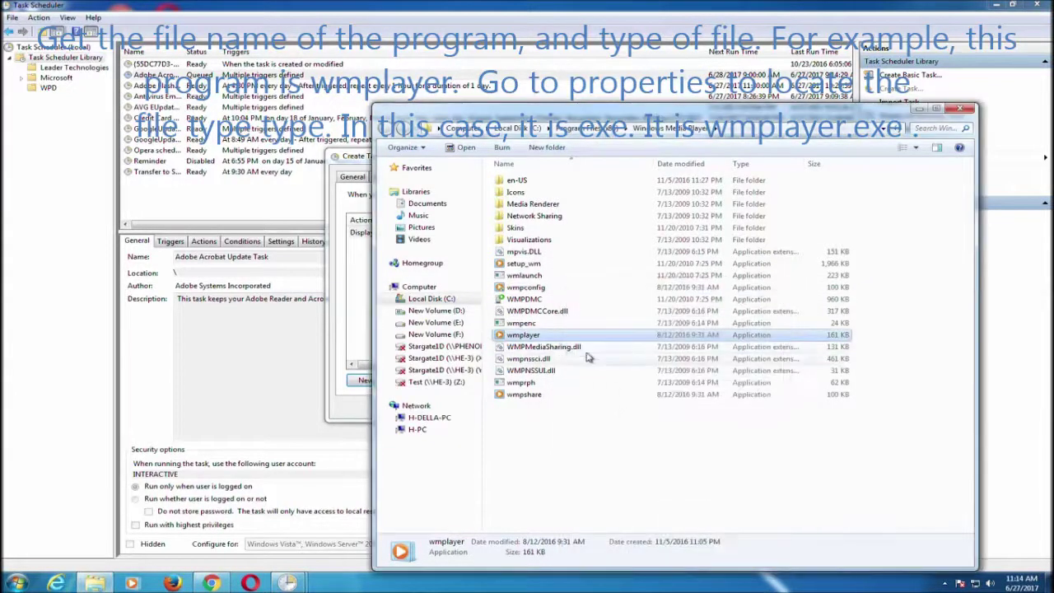
- Copy the file name of wmplayer without renaming the file, and return to the new action
{"action": "right_click", "coordinate": [557, 335]}
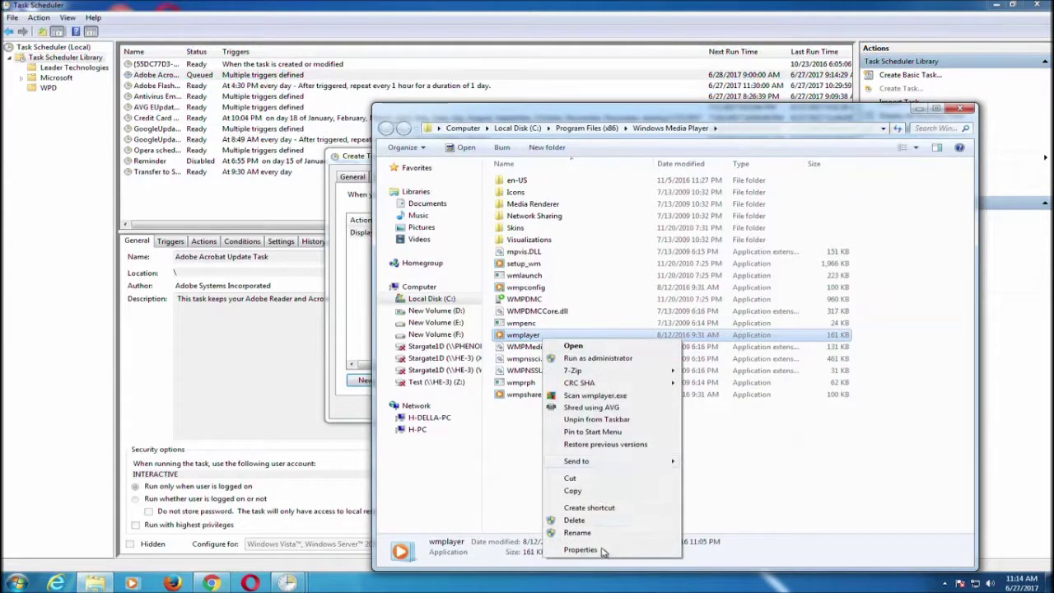
{"action": "left_click", "coordinate": [577, 533]}
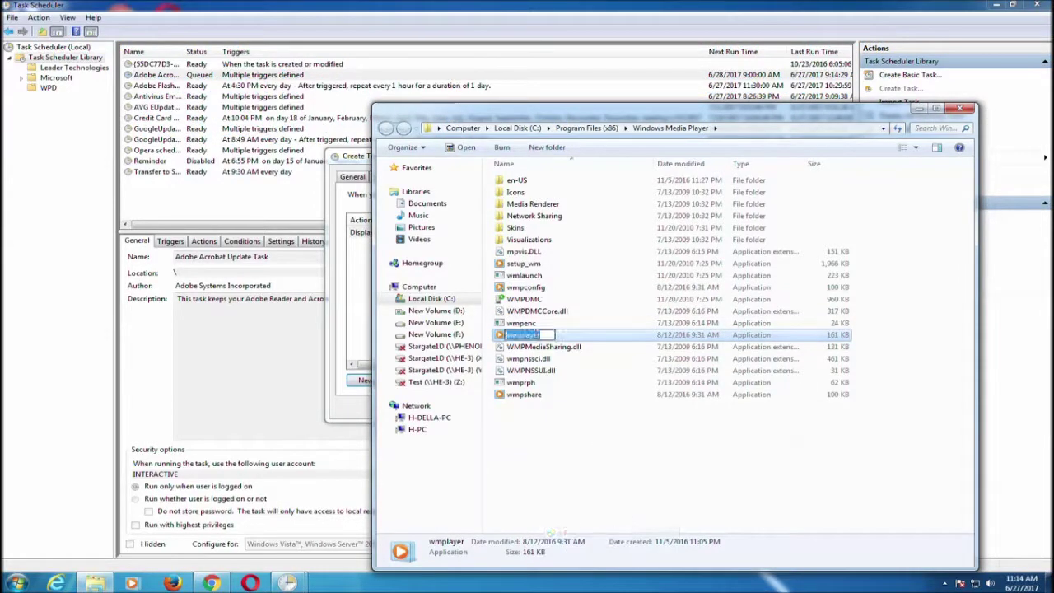
{"action": "right_click", "coordinate": [536, 335]}
{"action": "left_click", "coordinate": [568, 373]}
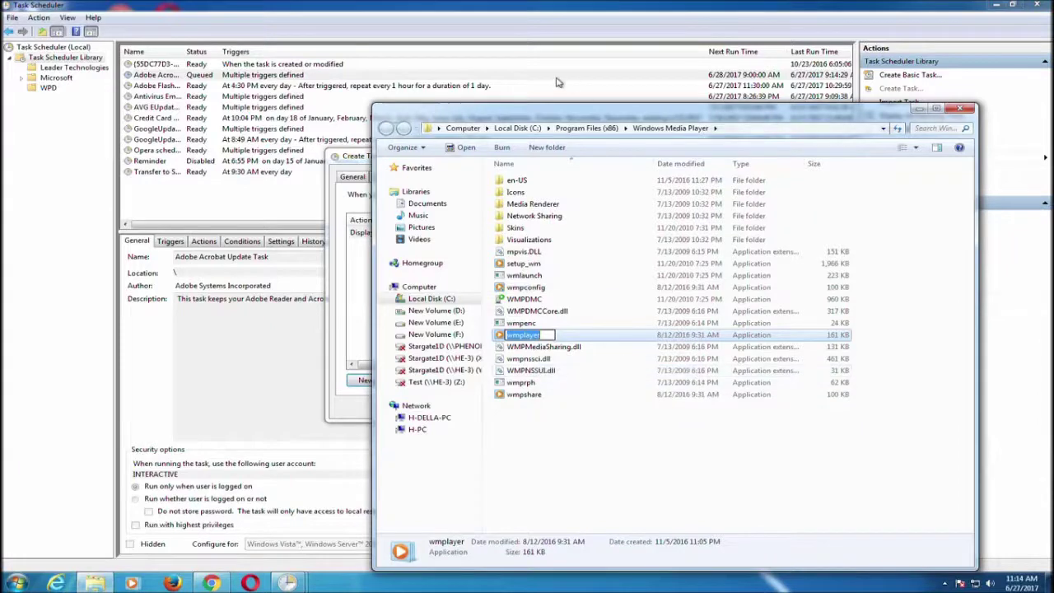
{"action": "key", "text": "Escape"}
{"action": "key", "text": "Escape"}
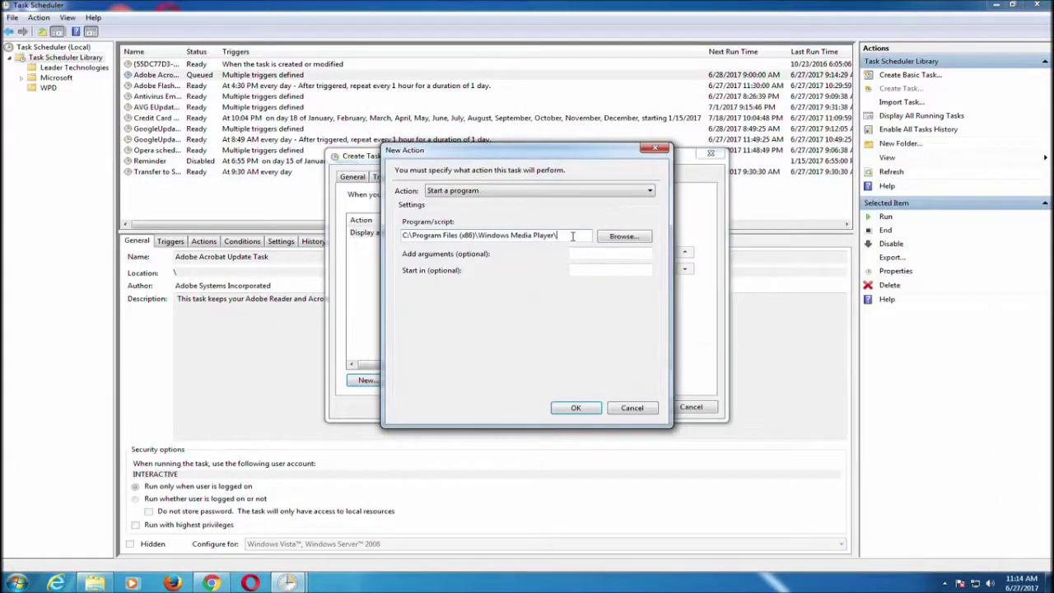
- Complete the program/script path with the copied file name and its extension, so it ends in wmplayer.exe
{"action": "right_click", "coordinate": [574, 237]}
{"action": "left_click", "coordinate": [624, 285]}
{"action": "type", "text": ".exe"}
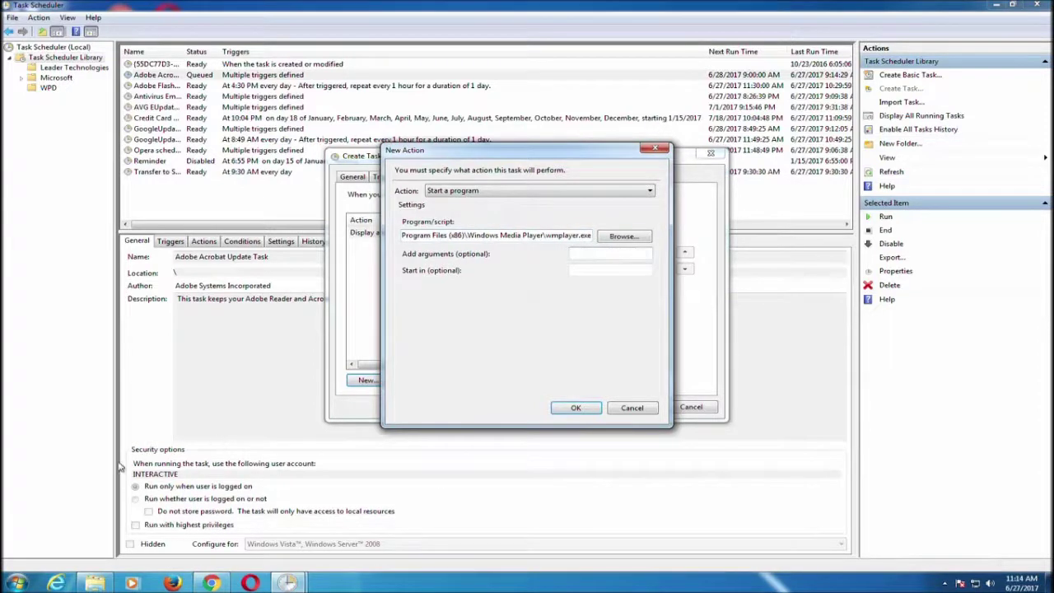
- Browse to the Midi folder inside Music on New Volume (D:) and select the PRE&FUGE file
{"action": "key", "text": "super"}
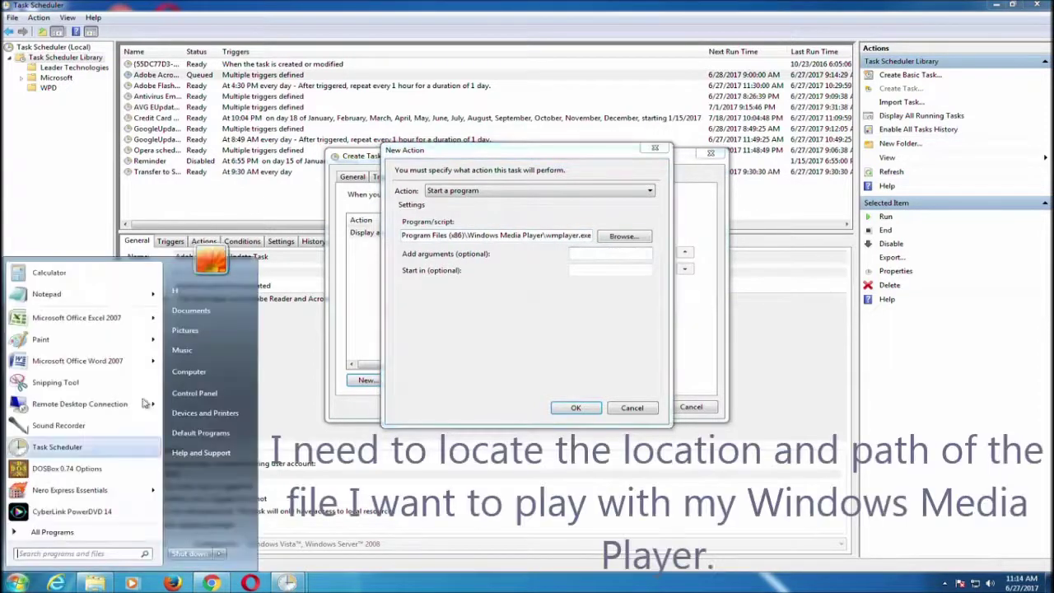
{"action": "left_click", "coordinate": [206, 373]}
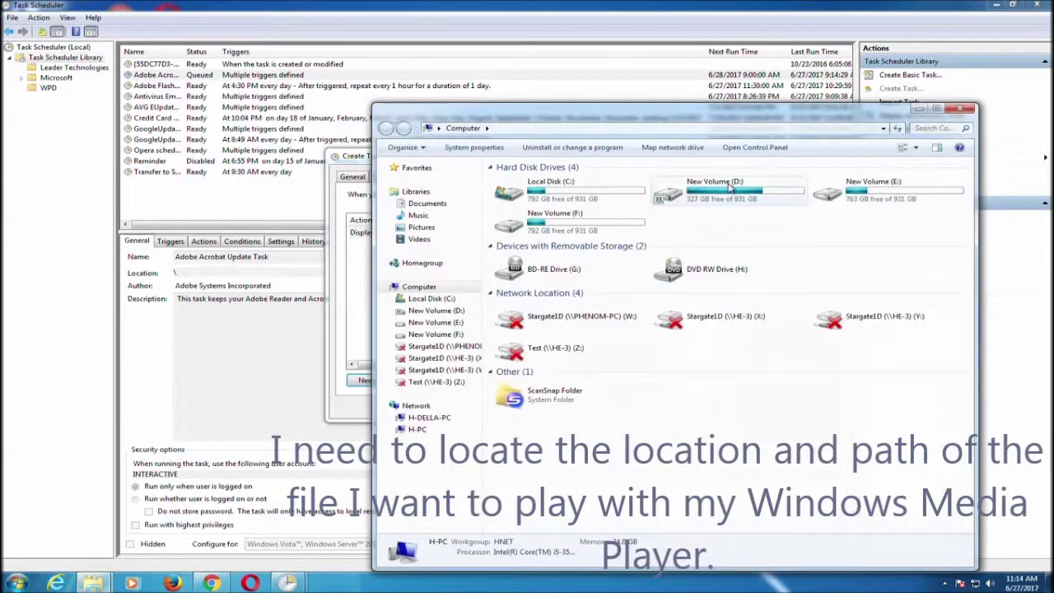
{"action": "double_click", "coordinate": [659, 191]}
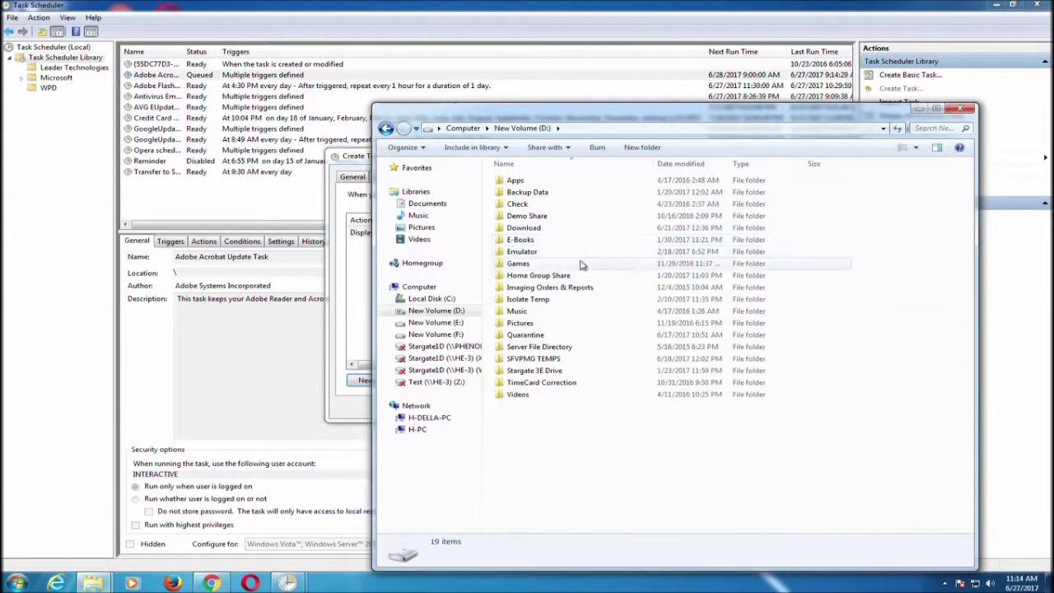
{"action": "double_click", "coordinate": [577, 313]}
{"action": "double_click", "coordinate": [567, 193]}
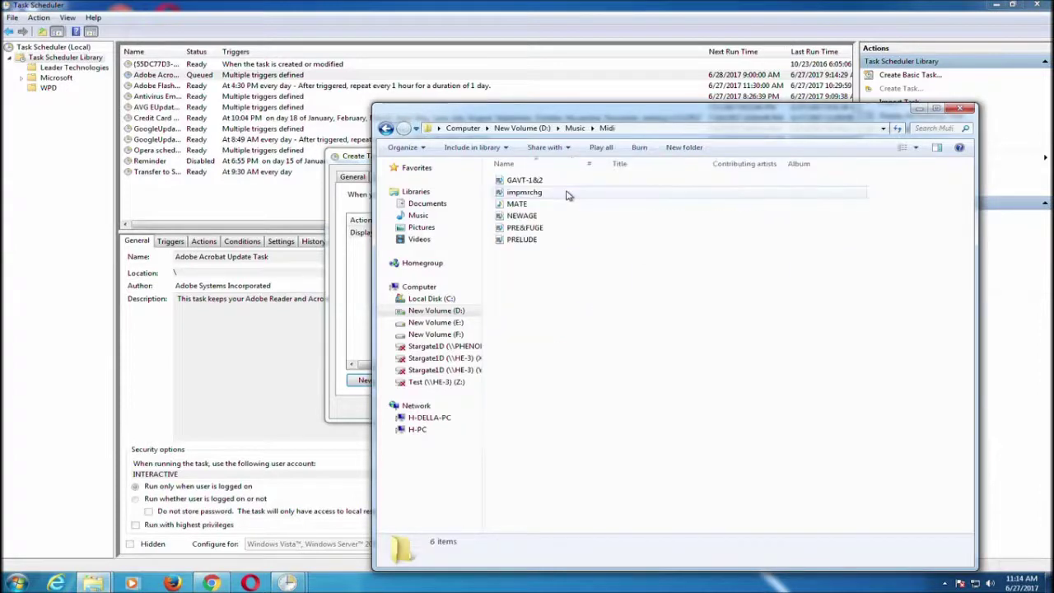
{"action": "left_click", "coordinate": [565, 228]}
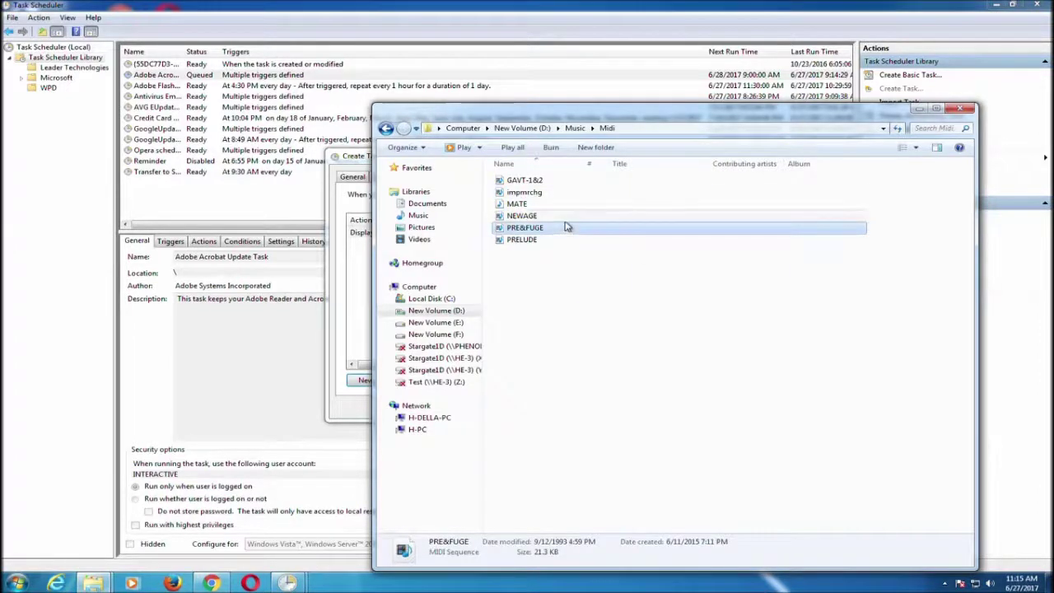
- Copy the Midi folder's path into the action's arguments as D:\Music\Midi\, ending it with a backslash
{"action": "left_click", "coordinate": [655, 132]}
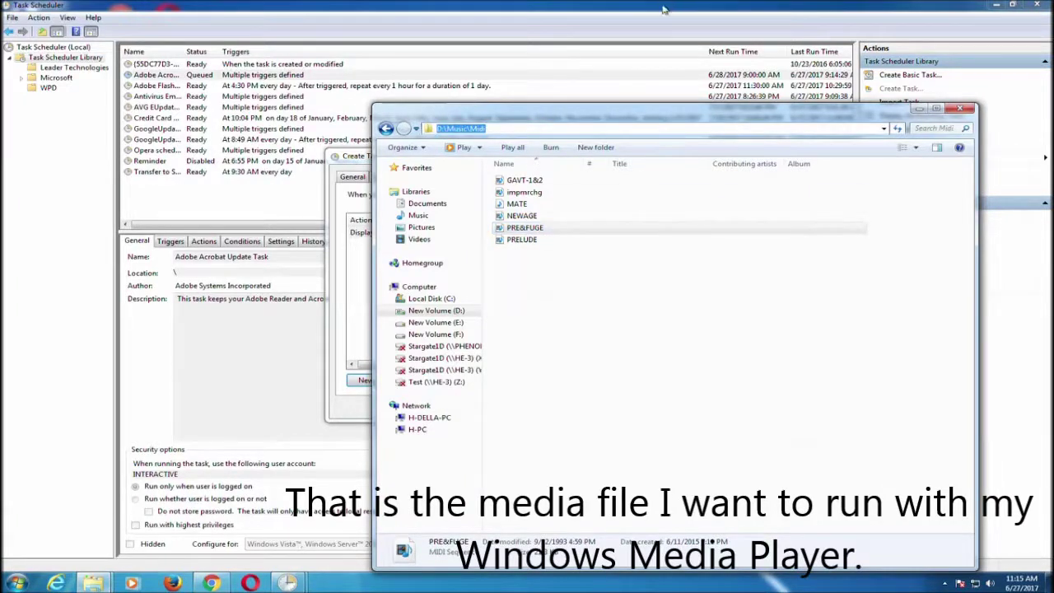
{"action": "right_click", "coordinate": [458, 136]}
{"action": "left_click", "coordinate": [494, 165]}
{"action": "left_click", "coordinate": [537, 76]}
{"action": "right_click", "coordinate": [599, 255]}
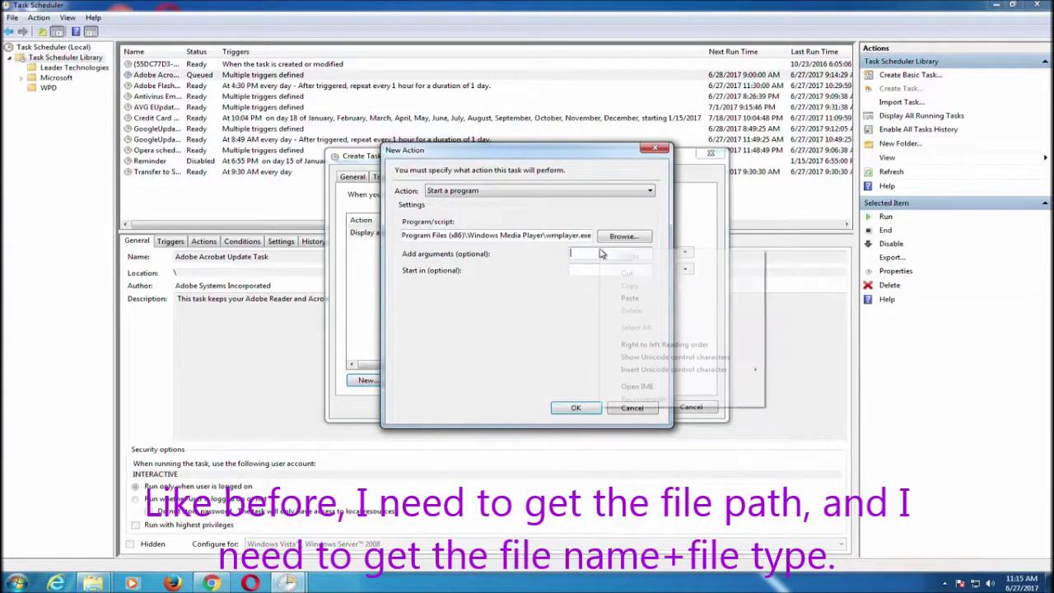
{"action": "left_click", "coordinate": [650, 300]}
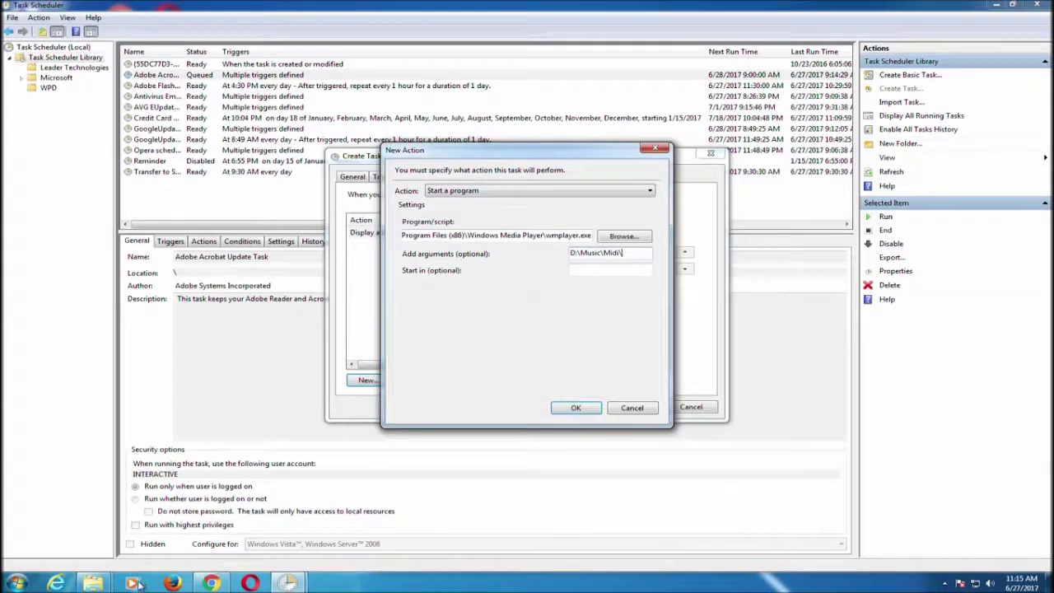
- Check the file type of PRE&FUGE in its properties within the Midi folder, and return to the new action
{"action": "mouse_move", "coordinate": [93, 584]}
{"action": "left_click", "coordinate": [179, 526]}
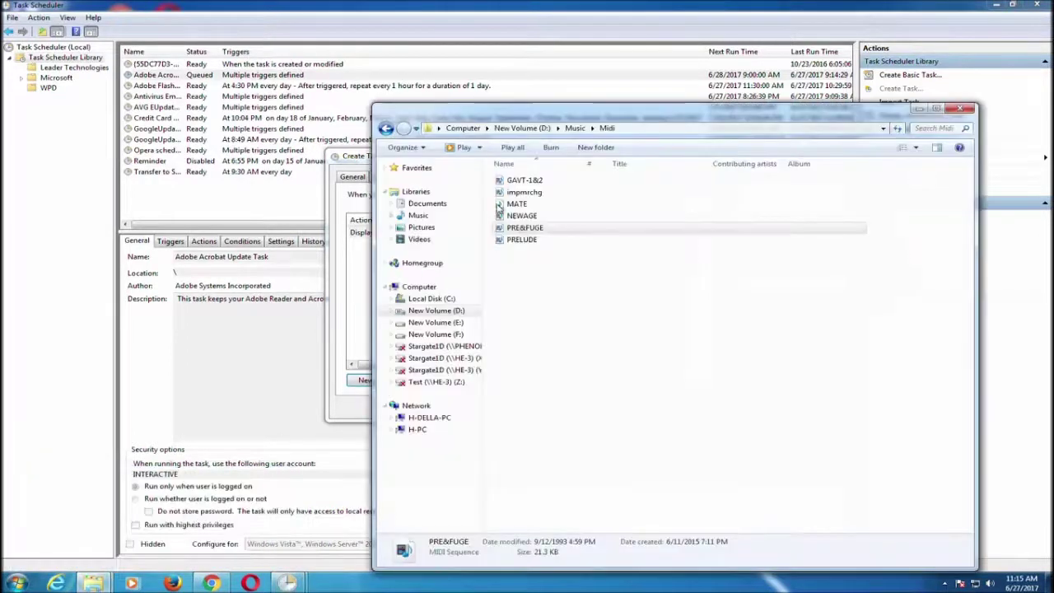
{"action": "left_click", "coordinate": [517, 227]}
{"action": "right_click", "coordinate": [520, 230]}
{"action": "left_click", "coordinate": [609, 441]}
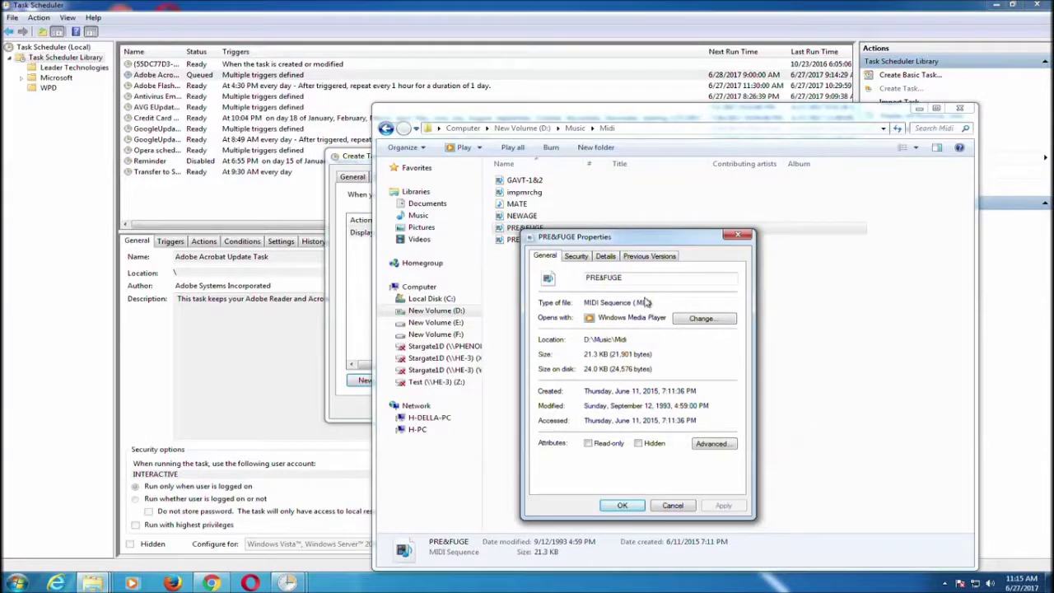
{"action": "left_click", "coordinate": [738, 235]}
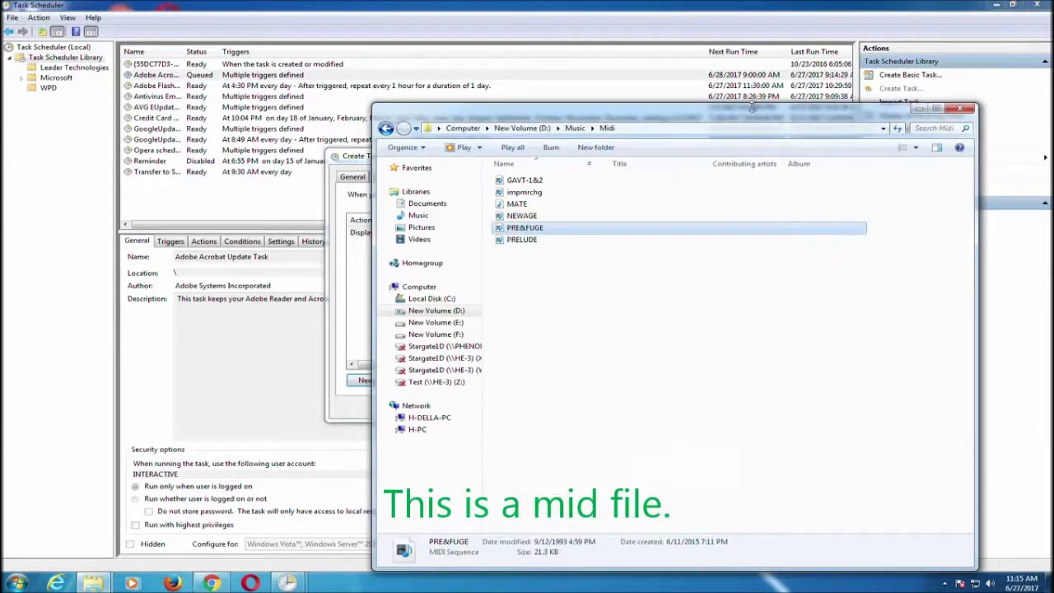
{"action": "left_click", "coordinate": [751, 101]}
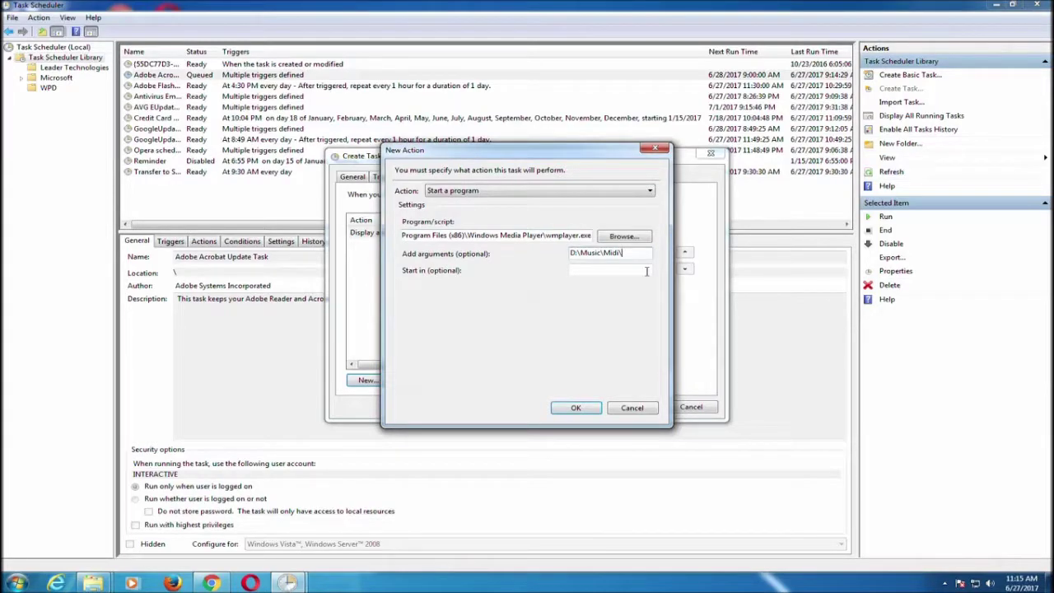
- Copy the file name of PRE&FUGE in the Midi folder without renaming the file, and return to the new action
{"action": "mouse_move", "coordinate": [93, 584]}
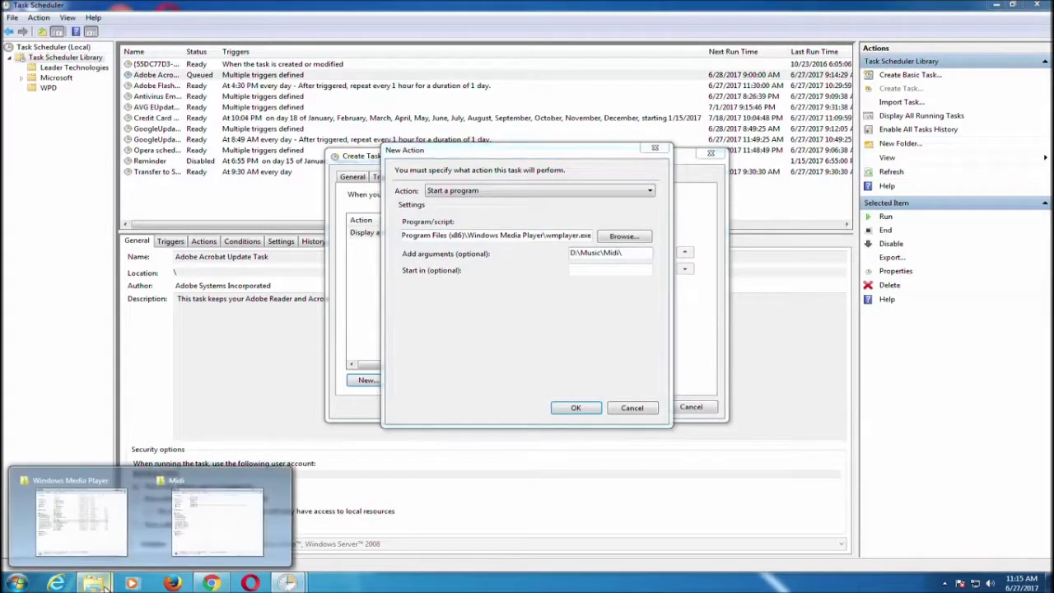
{"action": "left_click", "coordinate": [225, 537]}
{"action": "right_click", "coordinate": [545, 228]}
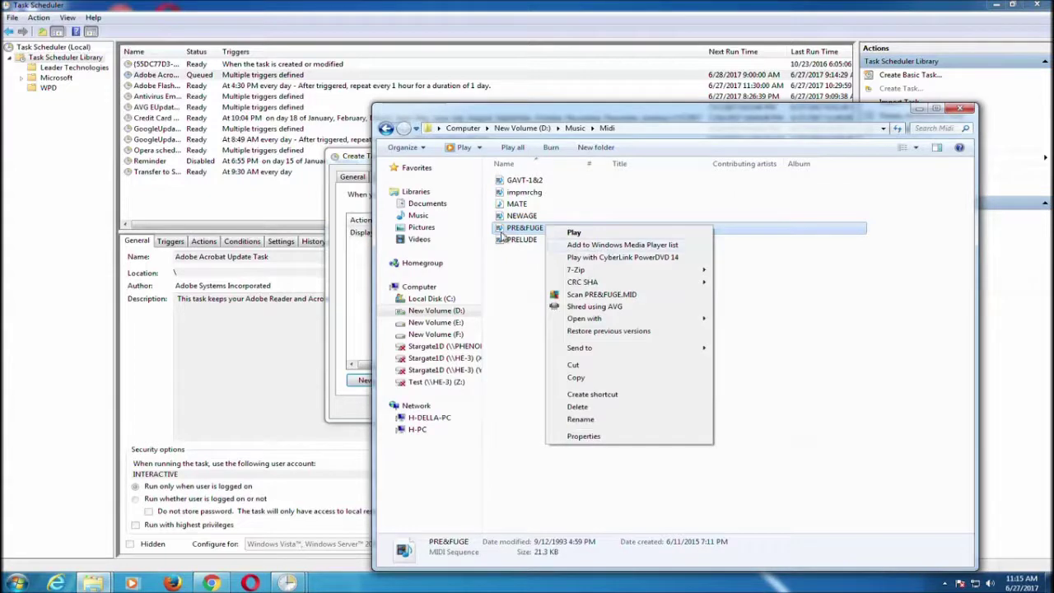
{"action": "left_click", "coordinate": [632, 421]}
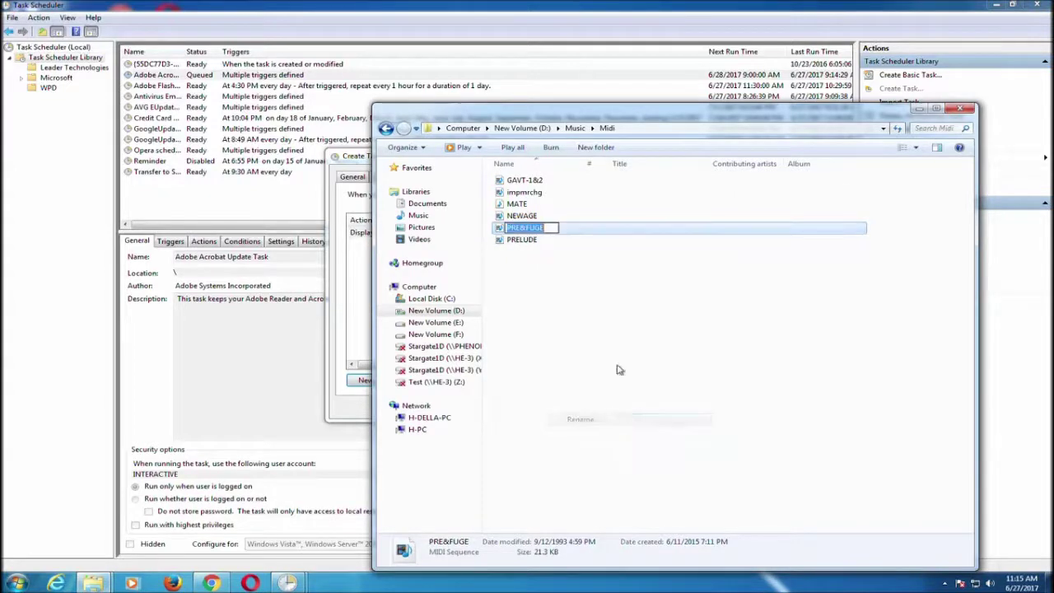
{"action": "right_click", "coordinate": [535, 231]}
{"action": "left_click", "coordinate": [565, 265]}
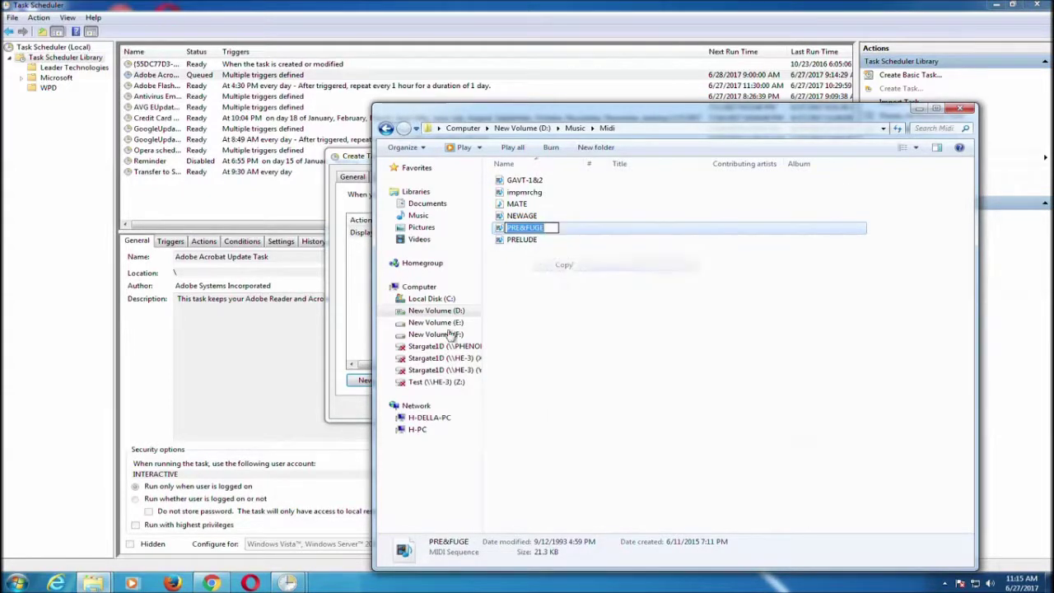
{"action": "mouse_move", "coordinate": [97, 581]}
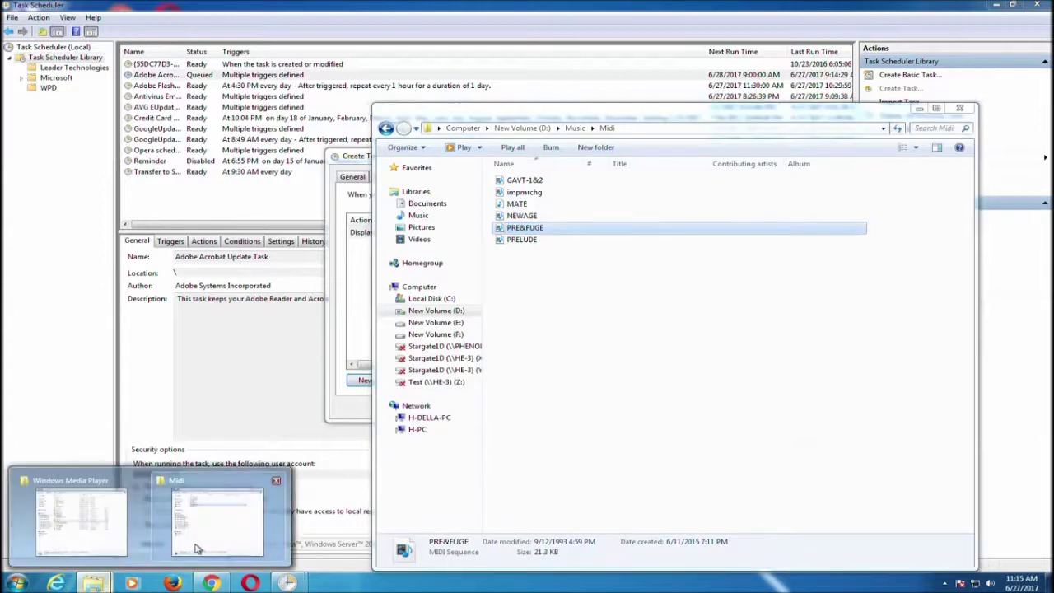
{"action": "mouse_move", "coordinate": [206, 547]}
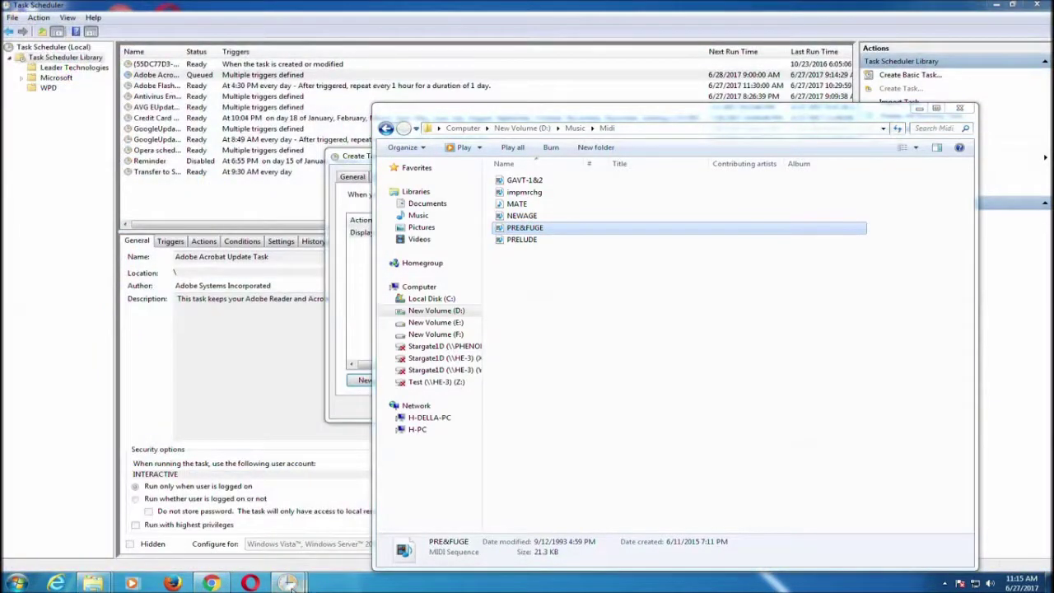
{"action": "left_click", "coordinate": [342, 535]}
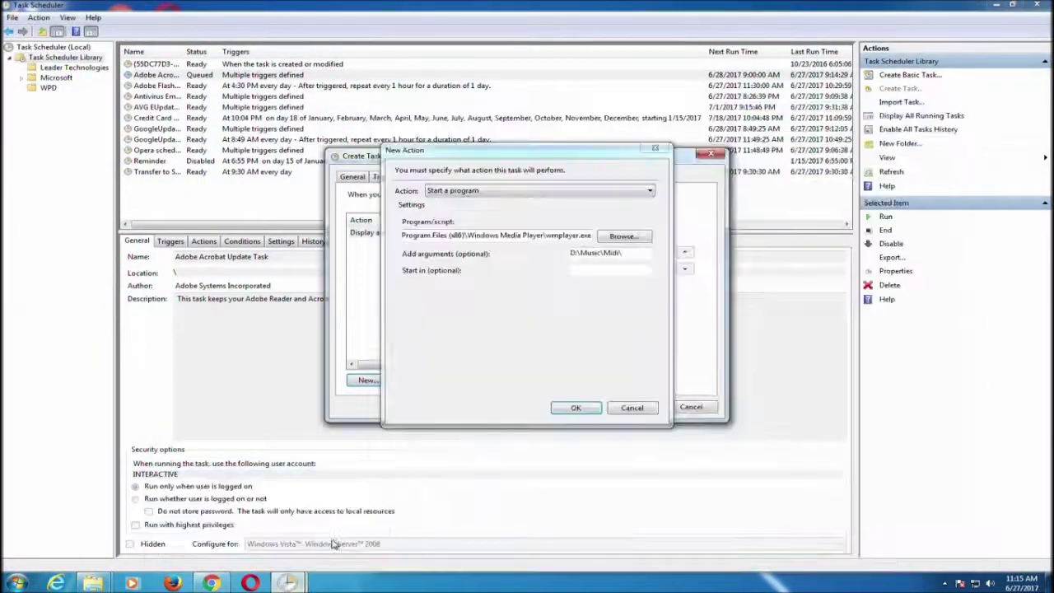
- Append the copied file name and the .MID extension to the arguments, giving D:\Music\Midi\PRE&FUGE.MID
{"action": "right_click", "coordinate": [637, 254]}
{"action": "left_click", "coordinate": [668, 300]}
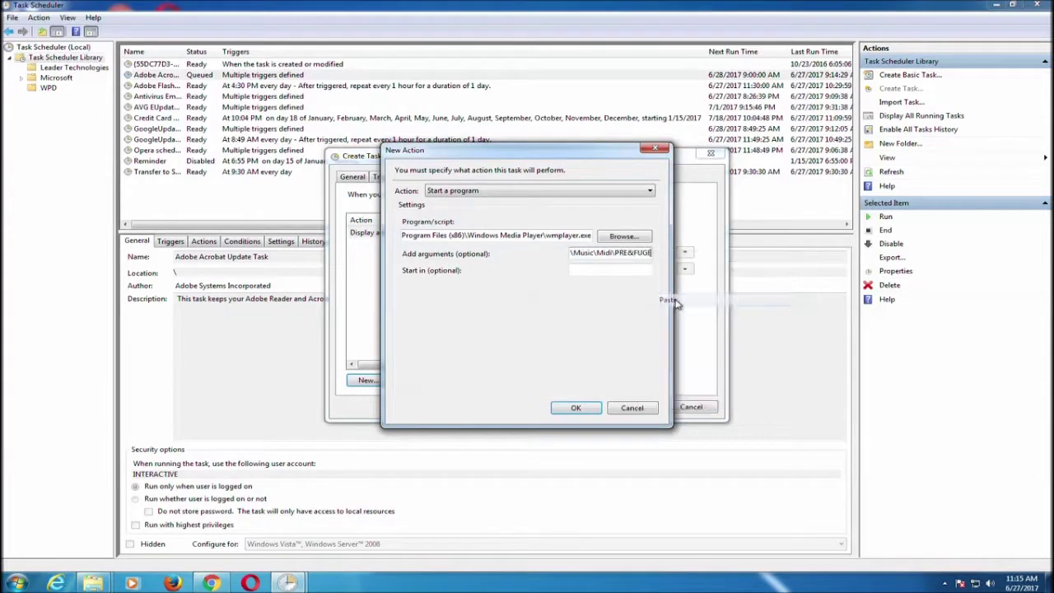
{"action": "type", "text": ".MID"}
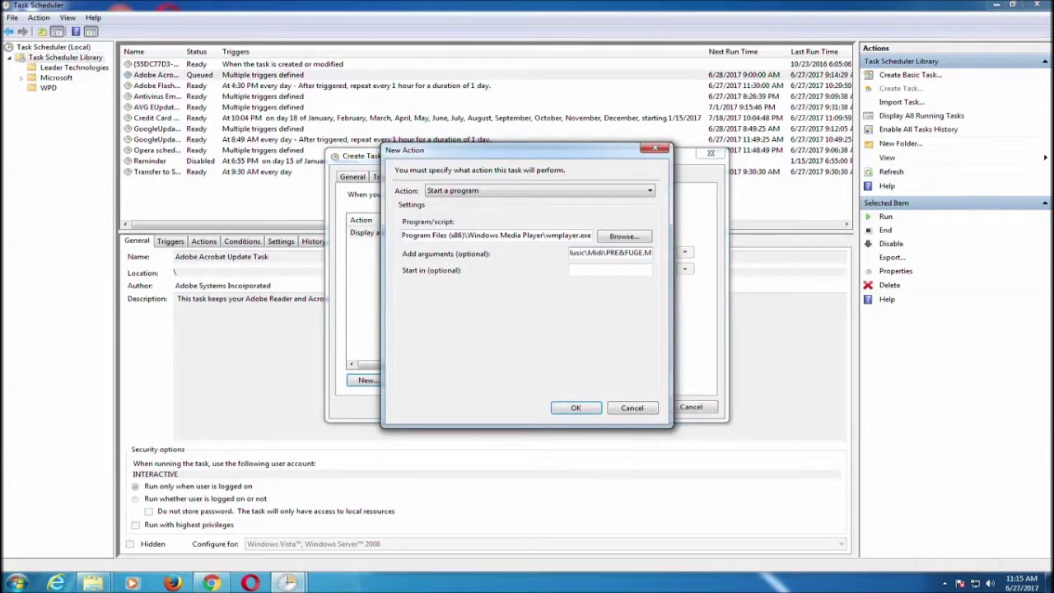
- Confirm the new action, answering yes to the prompt, and save the new task
{"action": "left_click", "coordinate": [576, 407]}
{"action": "left_click", "coordinate": [532, 354]}
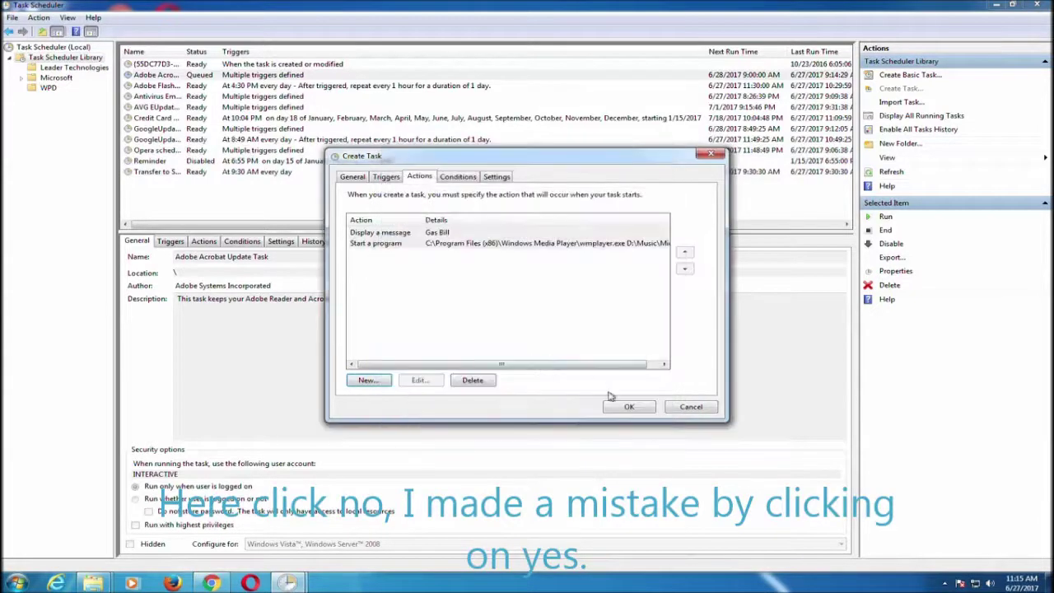
{"action": "left_click", "coordinate": [626, 408]}
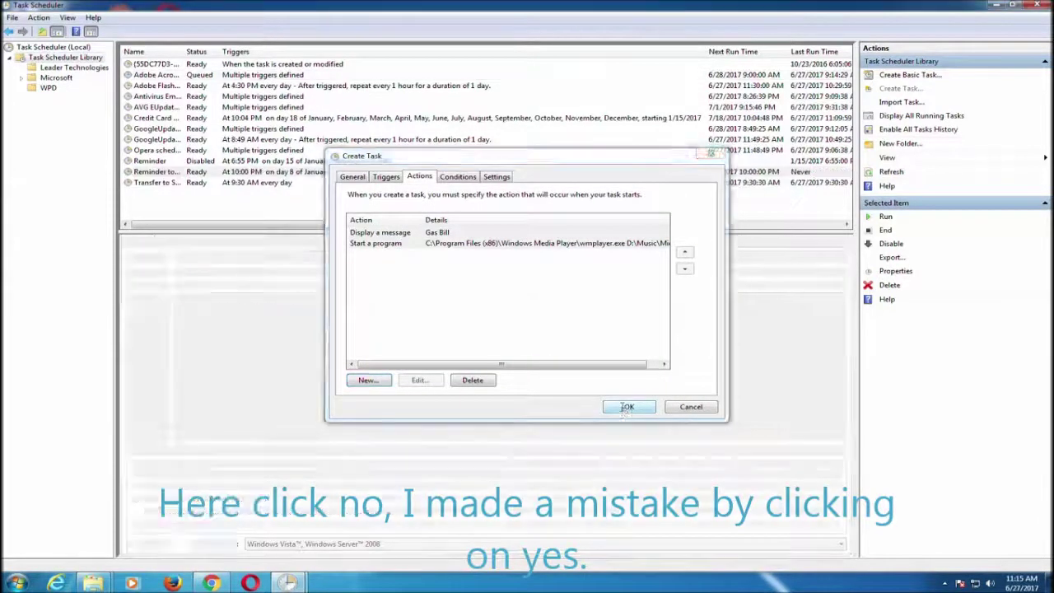
- Run the new gas bill reminder task as a test, minimize Task Scheduler and dismiss the Gas Bill message
{"action": "left_click", "coordinate": [205, 173]}
{"action": "right_click", "coordinate": [206, 173]}
{"action": "left_click", "coordinate": [232, 177]}
{"action": "left_click", "coordinate": [995, 6]}
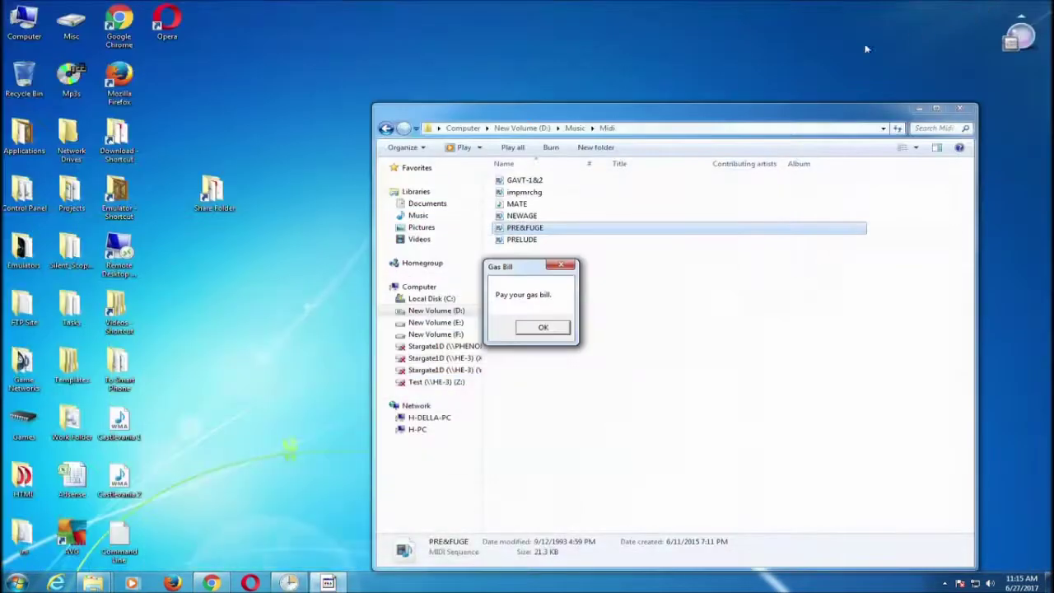
{"action": "left_click", "coordinate": [545, 327]}
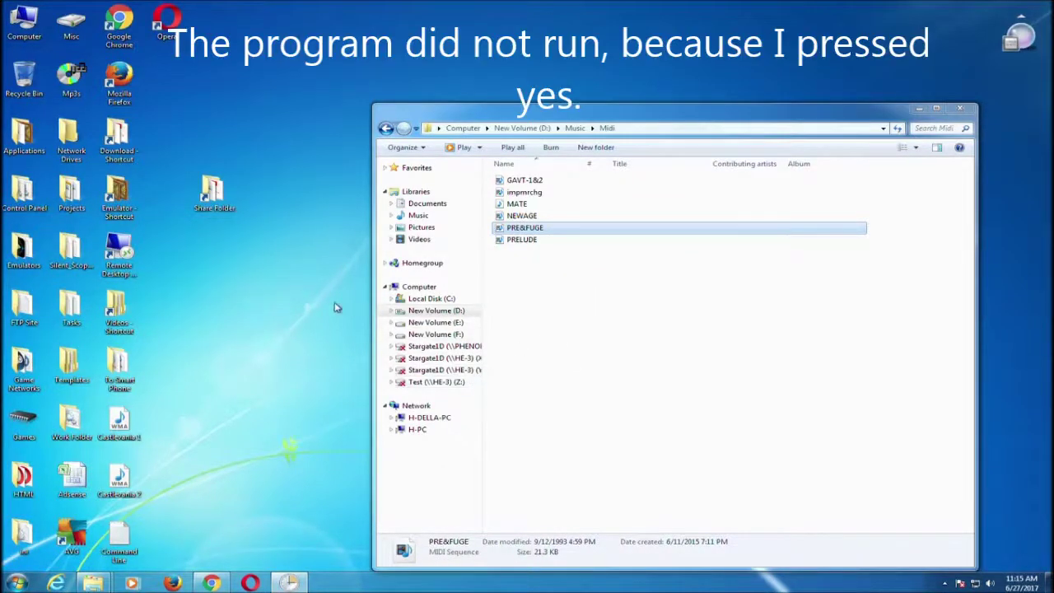
- Return to Task Scheduler and open the start-a-program action of the Reminder to Pay Bill for Gas Company task for editing
{"action": "left_click", "coordinate": [290, 582]}
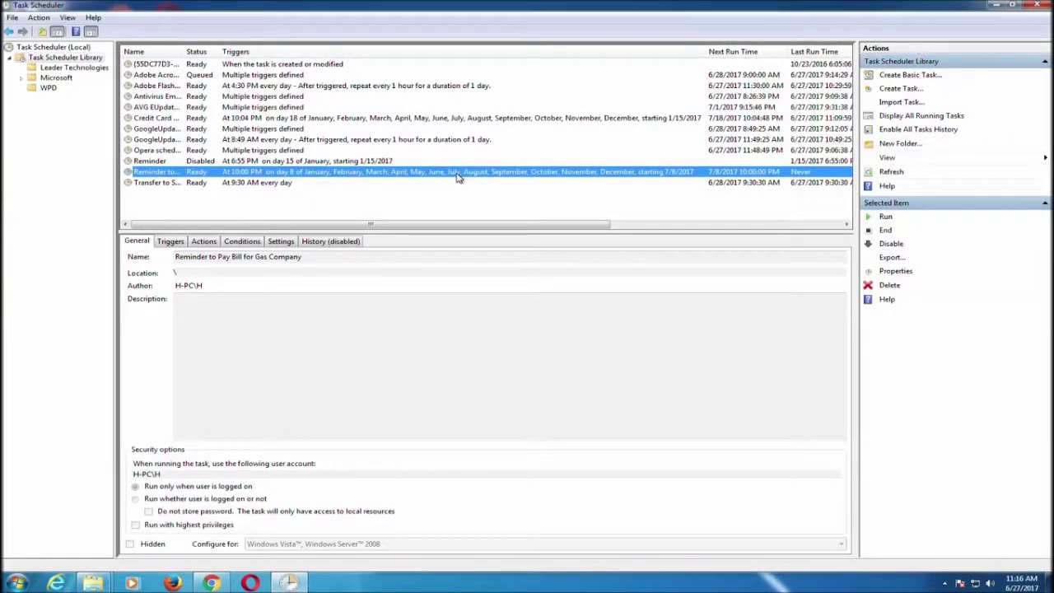
{"action": "right_click", "coordinate": [458, 178]}
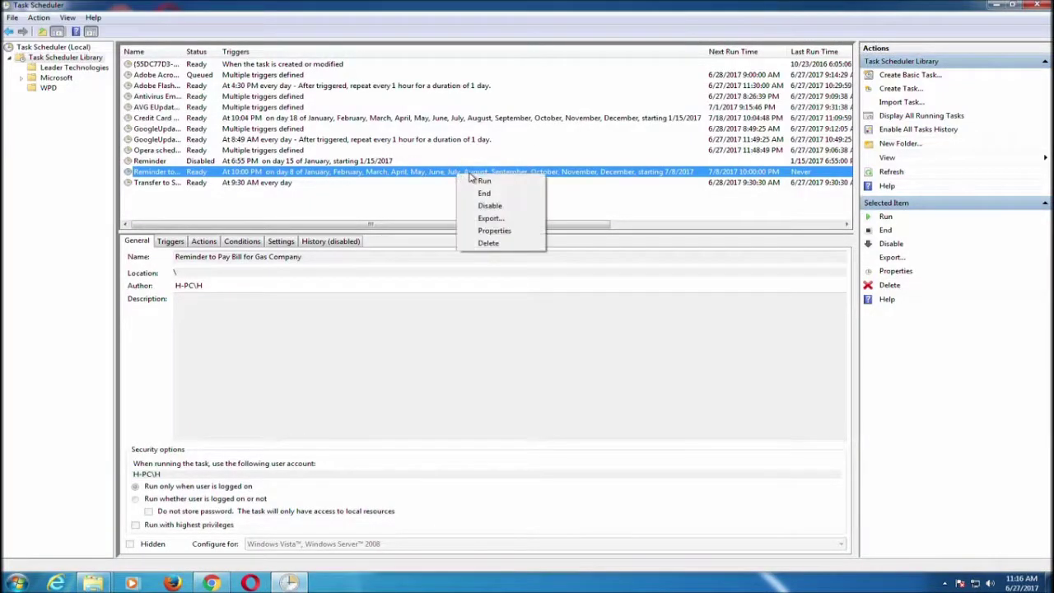
{"action": "left_click", "coordinate": [338, 182]}
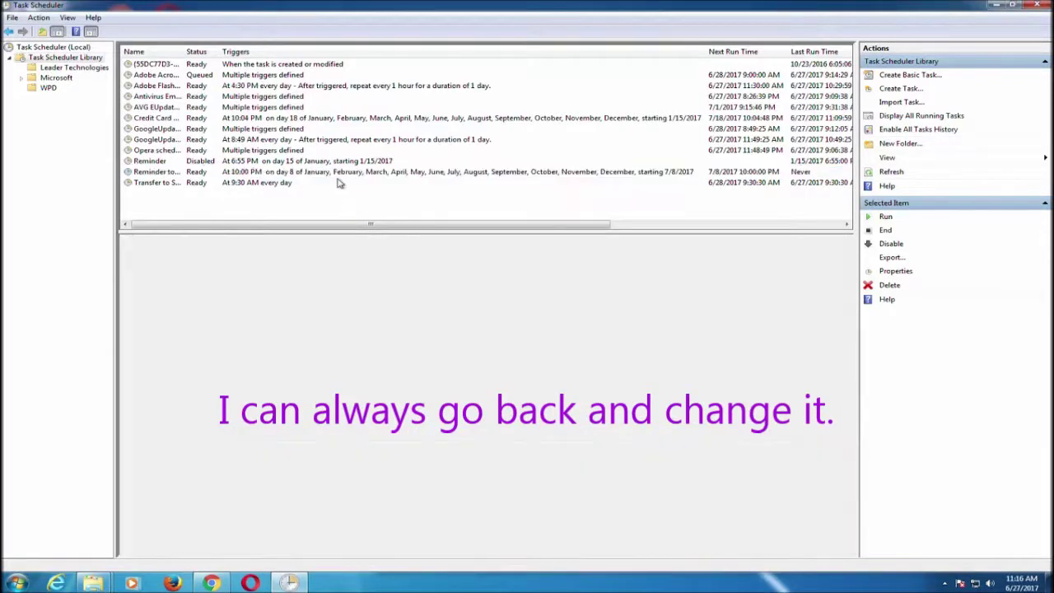
{"action": "double_click", "coordinate": [340, 172]}
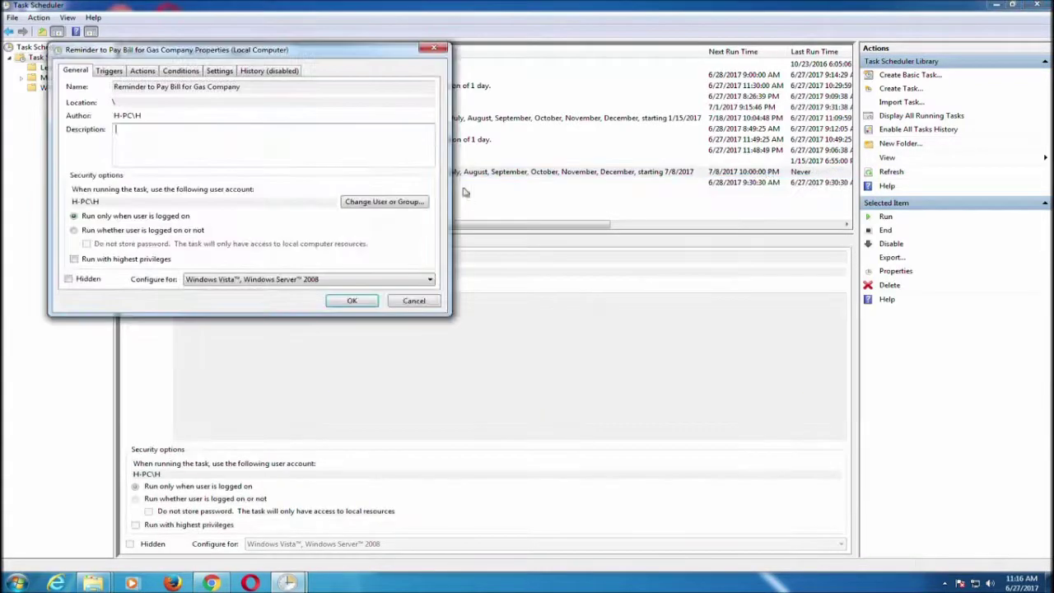
{"action": "left_click", "coordinate": [107, 71]}
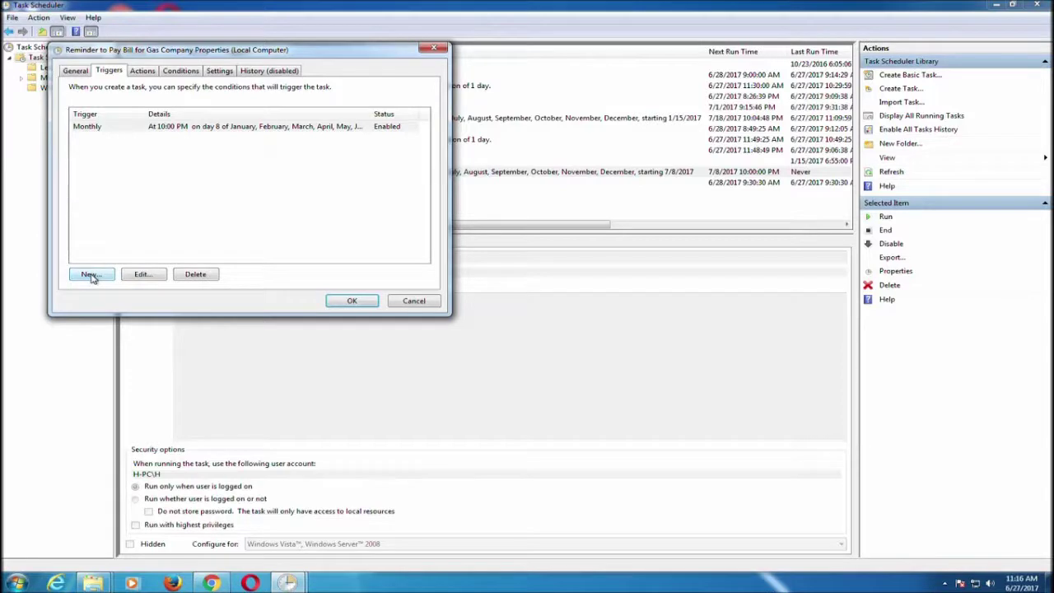
{"action": "left_click", "coordinate": [142, 71]}
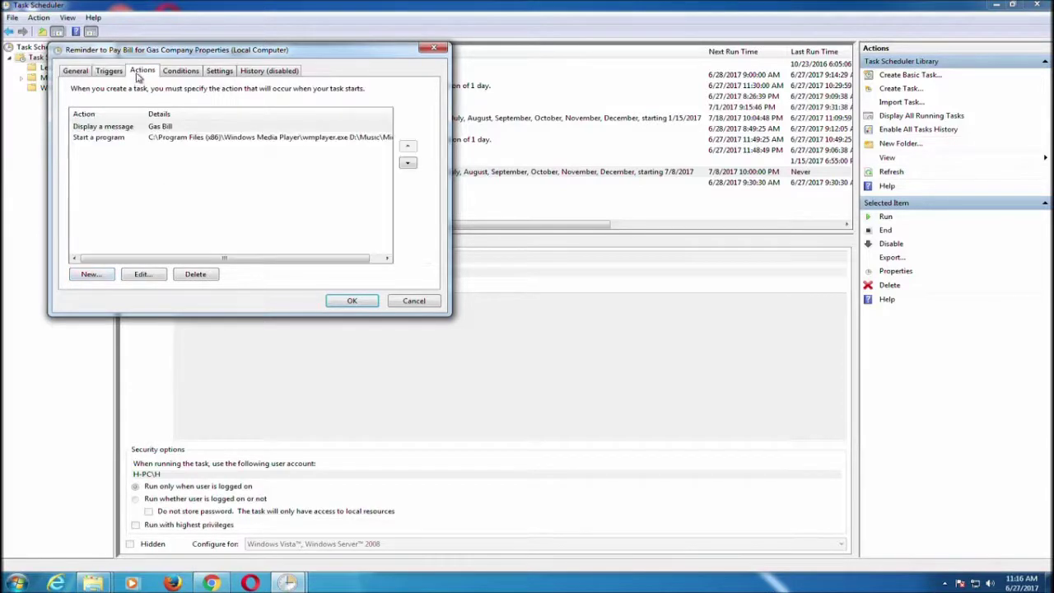
{"action": "left_click", "coordinate": [115, 140]}
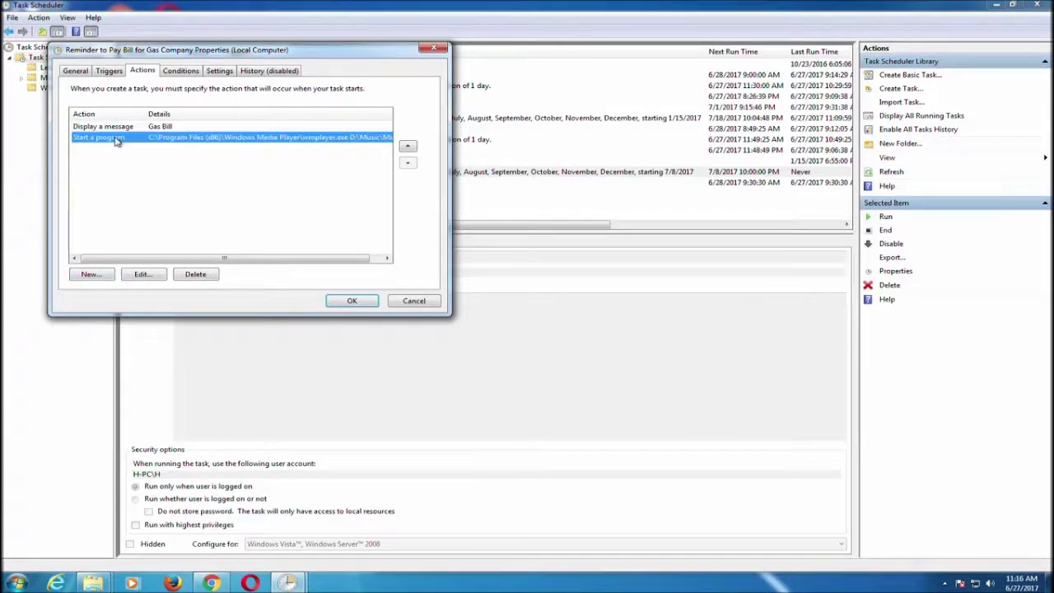
{"action": "double_click", "coordinate": [115, 140]}
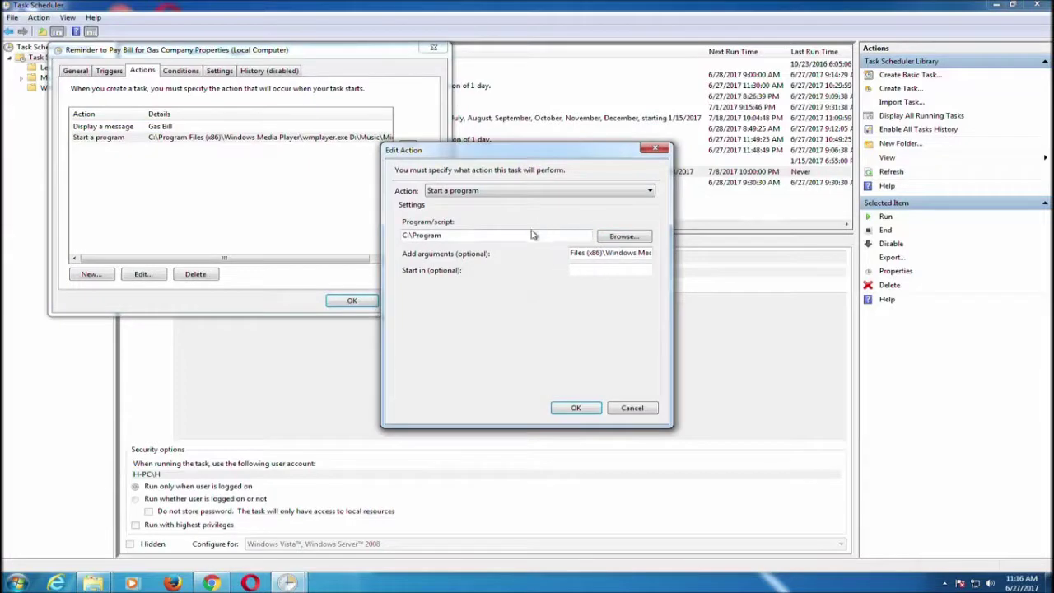
- Read through the action's arguments text to its end to check how the program path and media file were split
{"action": "left_click", "coordinate": [620, 255]}
{"action": "key", "text": "Right"}
{"action": "key", "text": "Right"}
{"action": "key", "text": "Right"}
{"action": "key", "text": "Right"}
{"action": "key", "text": "Right"}
{"action": "key", "text": "Right"}
{"action": "key", "text": "Right"}
{"action": "key", "text": "Right"}
{"action": "key", "text": "Right"}
{"action": "key", "text": "Right"}
{"action": "key", "text": "Right"}
{"action": "key", "text": "Right"}
{"action": "key", "text": "Right"}
{"action": "key", "text": "Right"}
{"action": "key", "text": "Right"}
{"action": "key", "text": "Right"}
{"action": "key", "text": "Right"}
{"action": "key", "text": "Right"}
{"action": "key", "text": "Right"}
{"action": "key", "text": "Right"}
{"action": "key", "text": "Right"}
{"action": "key", "text": "Right"}
{"action": "key", "text": "Right"}
{"action": "key", "text": "Right"}
{"action": "key", "text": "Right"}
{"action": "key", "text": "Right"}
{"action": "key", "text": "Right"}
{"action": "key", "text": "Right"}
{"action": "key", "text": "Right"}
{"action": "key", "text": "Right"}
{"action": "key", "text": "Right"}
{"action": "key", "text": "Right"}
{"action": "key", "text": "Right"}
{"action": "key", "text": "Right"}
{"action": "key", "text": "Right"}
{"action": "key", "text": "Right"}
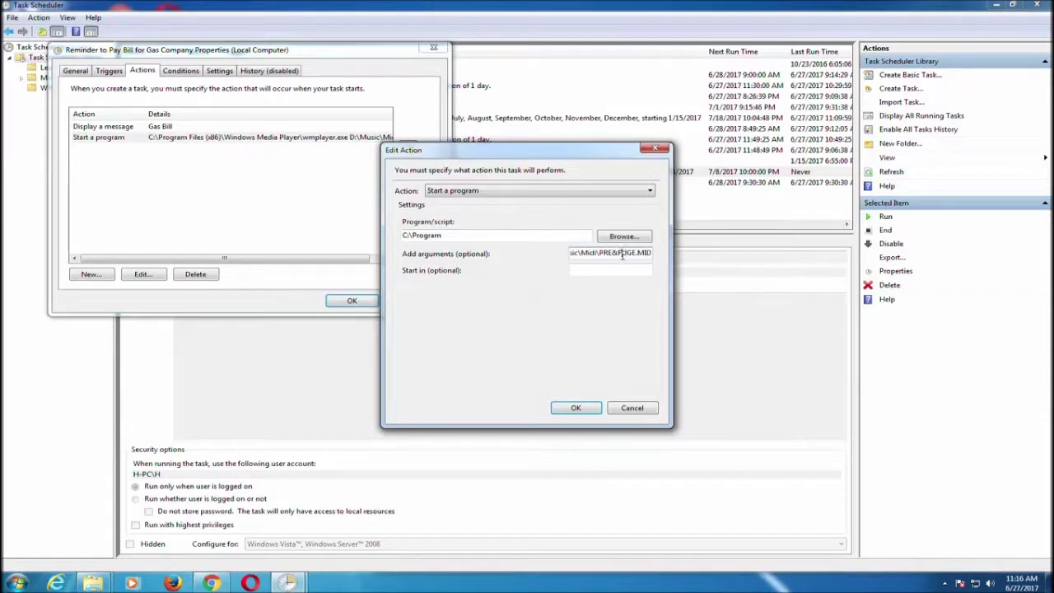
- Trim the action's arguments to only D:\Music\Midi\PRE&FUGE.MID and clear the program path
{"action": "key", "text": "Left"}
{"action": "key", "text": "Left"}
{"action": "key", "text": "Left"}
{"action": "key", "text": "Left"}
{"action": "key", "text": "Left"}
{"action": "key", "text": "Left"}
{"action": "key", "text": "Left"}
{"action": "key", "text": "Left"}
{"action": "key", "text": "Left"}
{"action": "key", "text": "Left"}
{"action": "key", "text": "Left"}
{"action": "key", "text": "Left"}
{"action": "key", "text": "Left"}
{"action": "key", "text": "Left"}
{"action": "key", "text": "Left"}
{"action": "key", "text": "Left"}
{"action": "key", "text": "Left"}
{"action": "key", "text": "Left"}
{"action": "key", "text": "Left"}
{"action": "key", "text": "Left"}
{"action": "left_click_drag", "start_coordinate": [641, 253], "coordinate": [559, 257]}
{"action": "key", "text": "ctrl+x"}
{"action": "left_click_drag", "start_coordinate": [629, 253], "coordinate": [572, 256]}
{"action": "key", "text": "ctrl+x"}
{"action": "key", "text": "Delete"}
{"action": "key", "text": "Delete"}
{"action": "key", "text": "Delete"}
{"action": "key", "text": "Delete"}
{"action": "key", "text": "Delete"}
{"action": "key", "text": "Delete"}
{"action": "key", "text": "Delete"}
{"action": "key", "text": "Delete"}
{"action": "key", "text": "Delete"}
{"action": "key", "text": "Delete"}
{"action": "key", "text": "BackSpace"}
{"action": "key", "text": "BackSpace"}
{"action": "key", "text": "BackSpace"}
{"action": "key", "text": "BackSpace"}
{"action": "key", "text": "BackSpace"}
{"action": "key", "text": "BackSpace"}
{"action": "key", "text": "BackSpace"}
{"action": "key", "text": "BackSpace"}
{"action": "key", "text": "BackSpace"}
- Search the computer for Windows Media and open the file location of Windows Media Player
{"action": "mouse_move", "coordinate": [92, 583]}
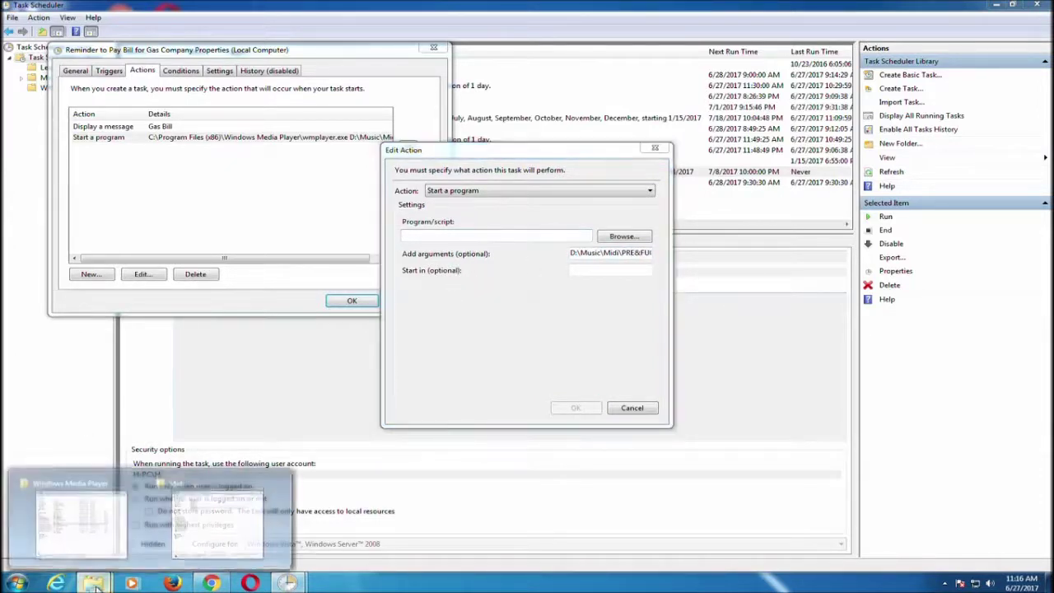
{"action": "key", "text": "super"}
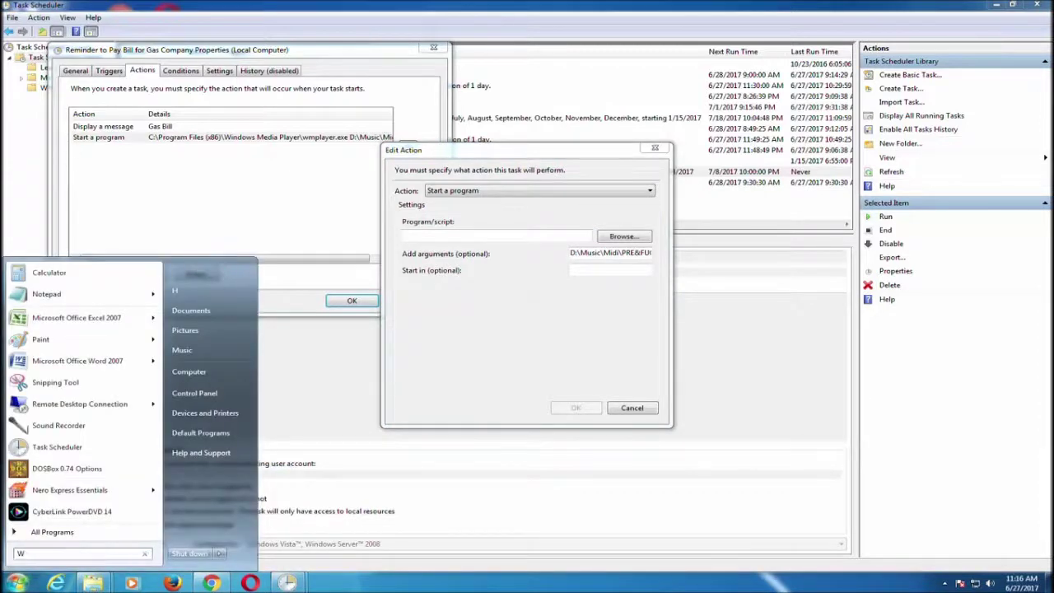
{"action": "type", "text": "Windows Media"}
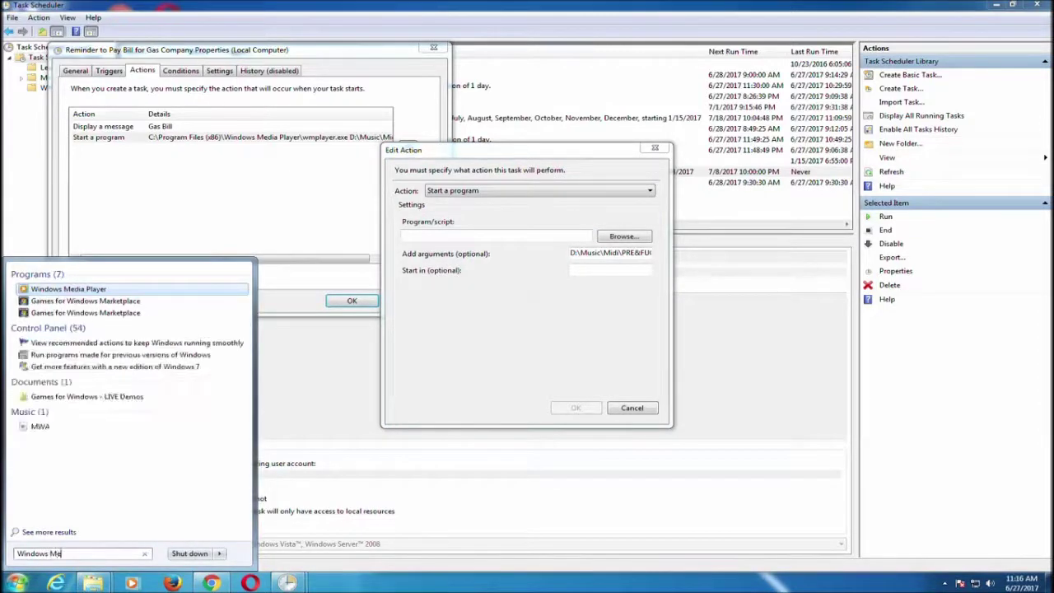
{"action": "right_click", "coordinate": [77, 289]}
{"action": "left_click", "coordinate": [165, 303]}
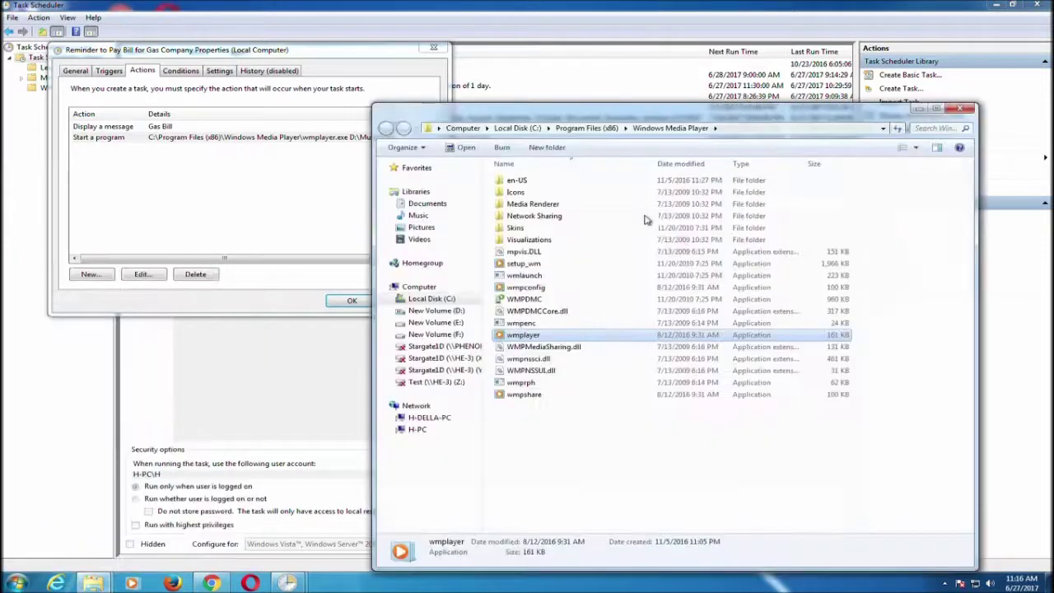
- Copy the folder's address into the action's program path, giving C:\Program Files (x86)\Windows Media Player\
{"action": "left_click", "coordinate": [746, 128]}
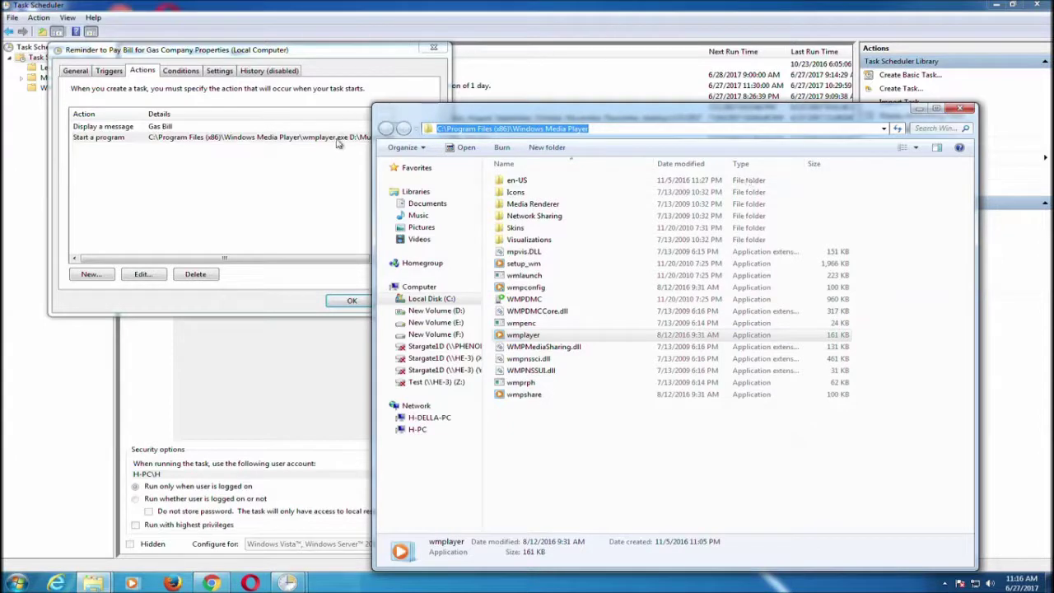
{"action": "double_click", "coordinate": [288, 205]}
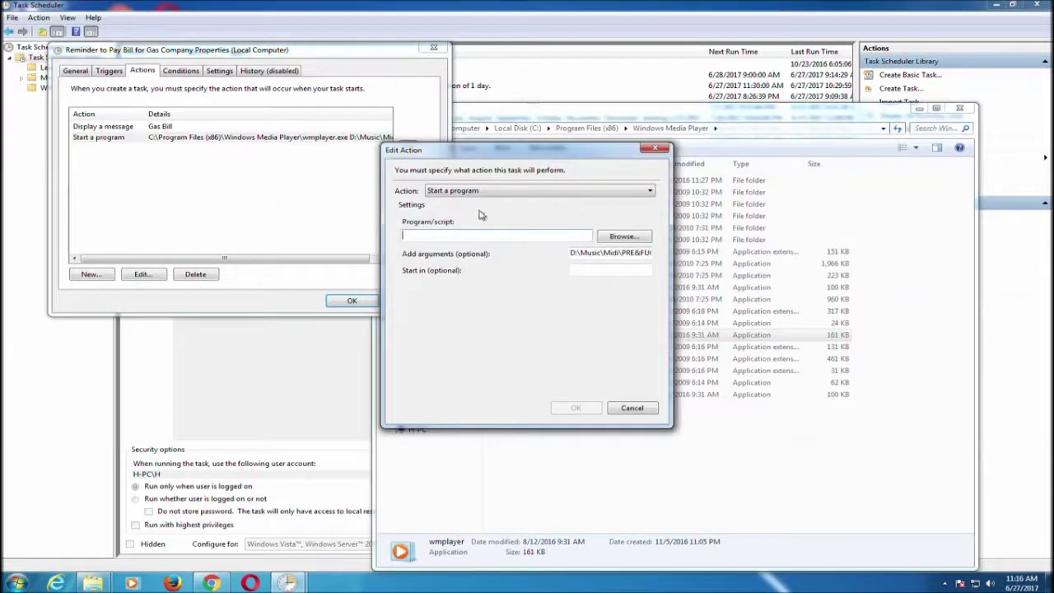
{"action": "left_click", "coordinate": [493, 238]}
{"action": "key", "text": "ctrl+v"}
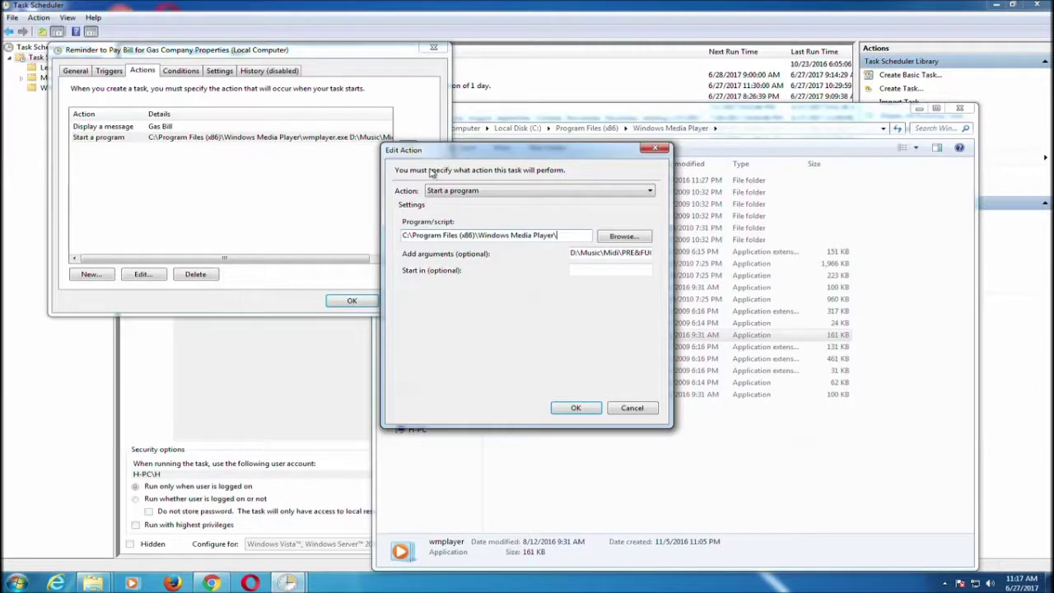
- Copy the wmplayer file name from its folder and append it with .exe to the action's program path
{"action": "left_click", "coordinate": [669, 113]}
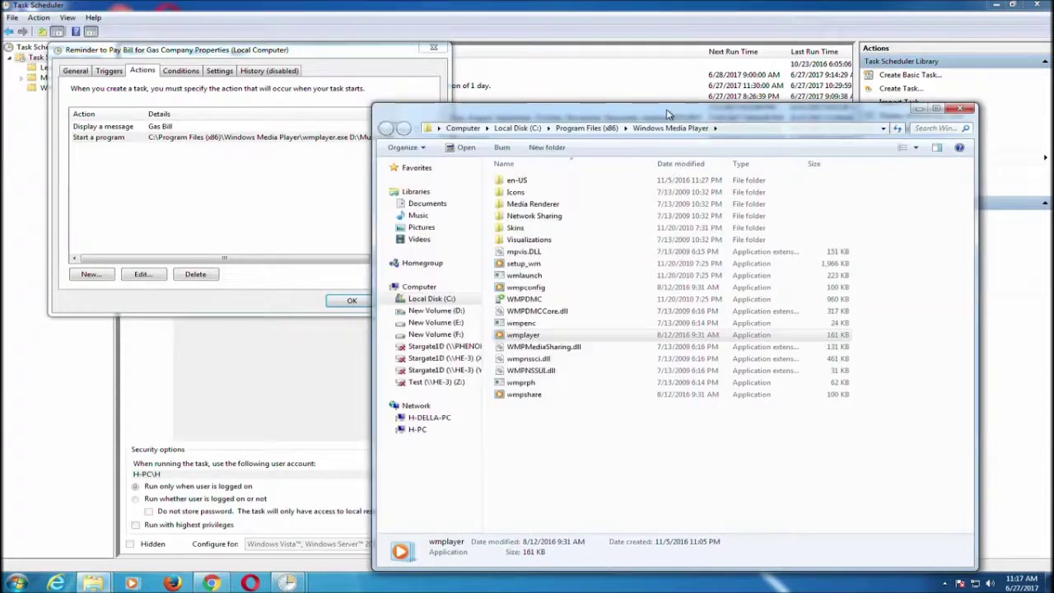
{"action": "right_click", "coordinate": [531, 334]}
{"action": "left_click", "coordinate": [594, 529]}
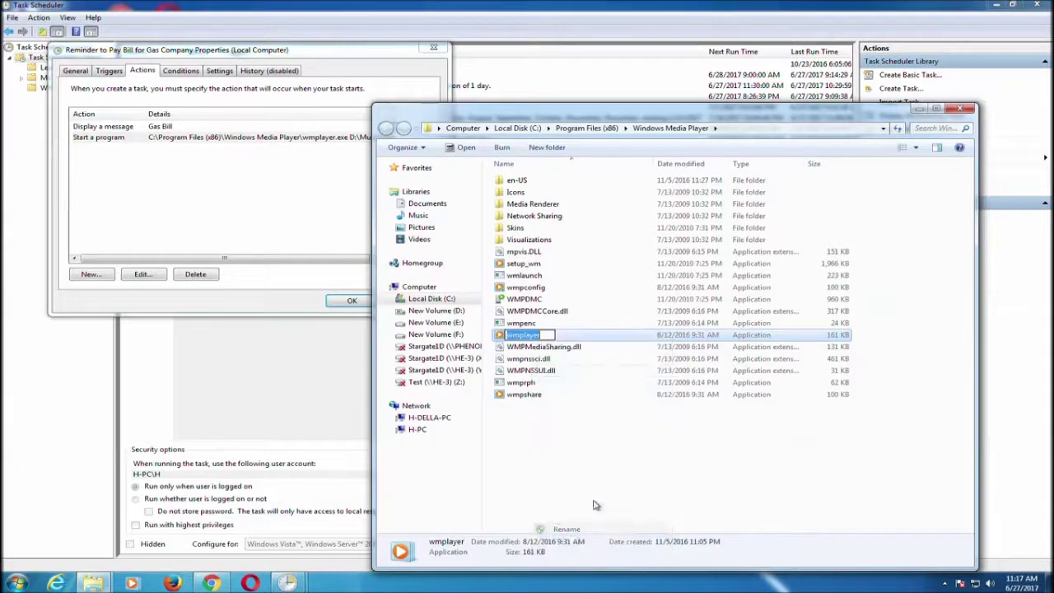
{"action": "right_click", "coordinate": [528, 334]}
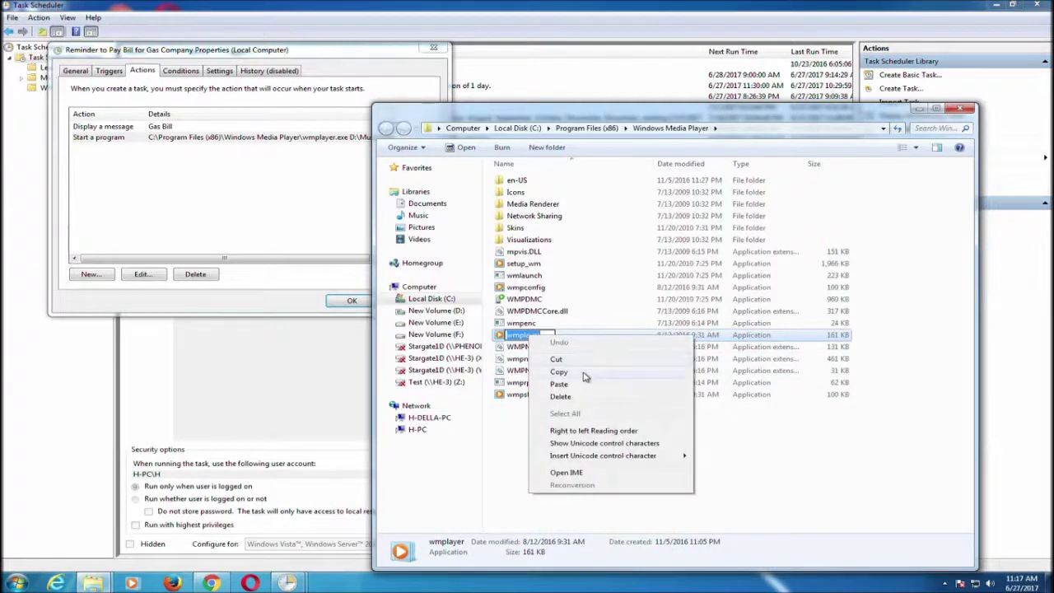
{"action": "left_click", "coordinate": [585, 372]}
{"action": "left_click", "coordinate": [271, 207]}
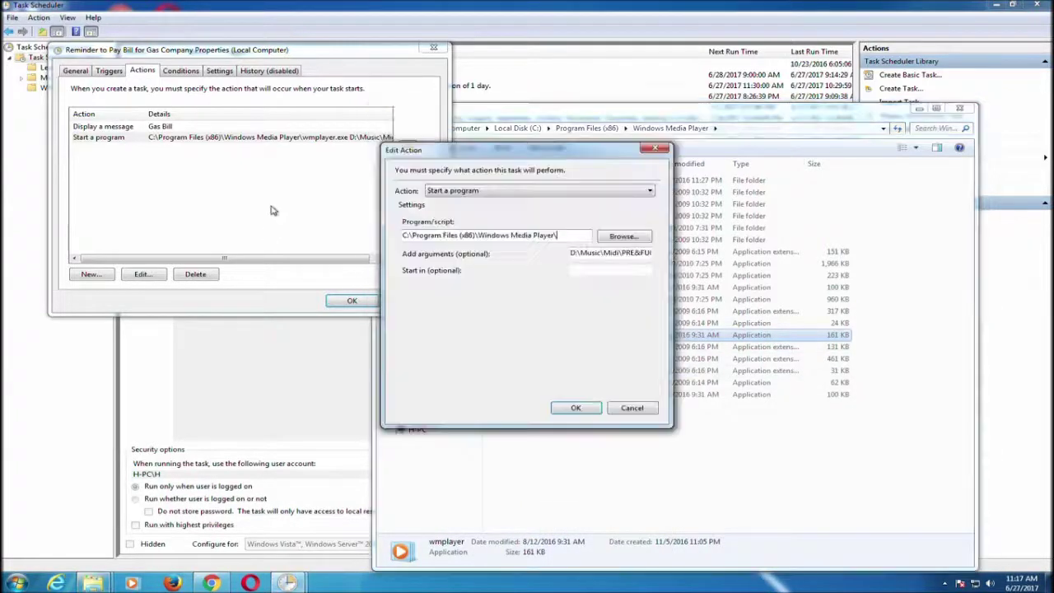
{"action": "right_click", "coordinate": [579, 235]}
{"action": "left_click", "coordinate": [624, 285]}
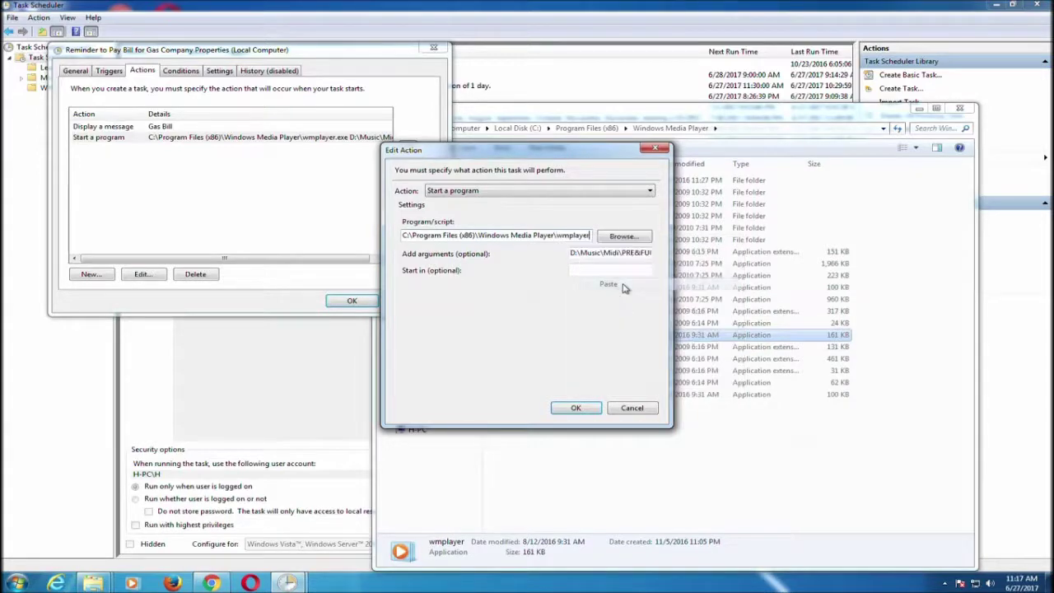
{"action": "type", "text": ".exe"}
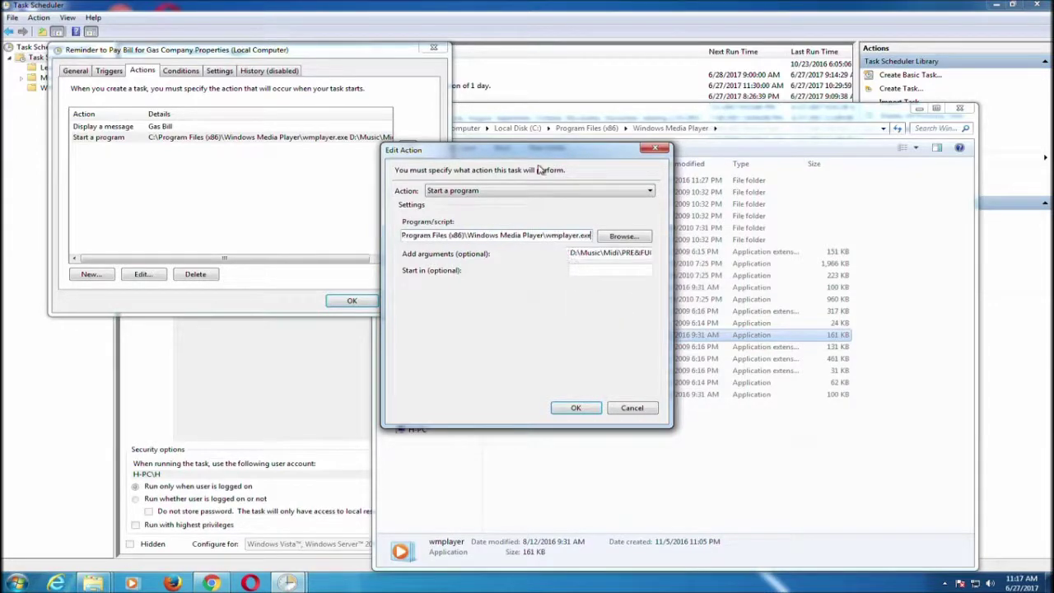
- Confirm the edited action, answering no to the arguments prompt, and save the task
{"action": "left_click", "coordinate": [575, 408]}
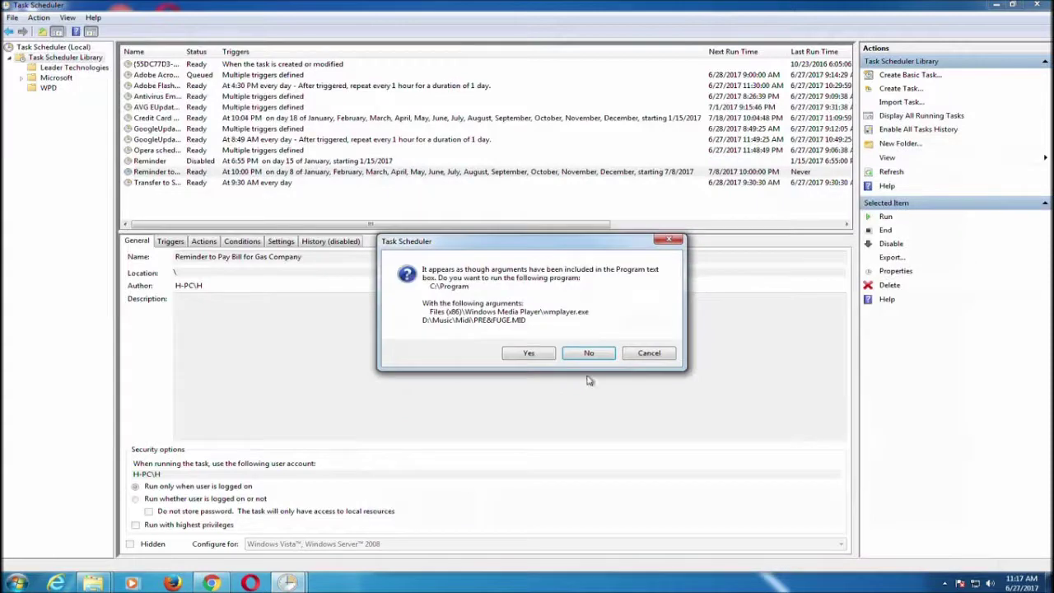
{"action": "left_click", "coordinate": [589, 354]}
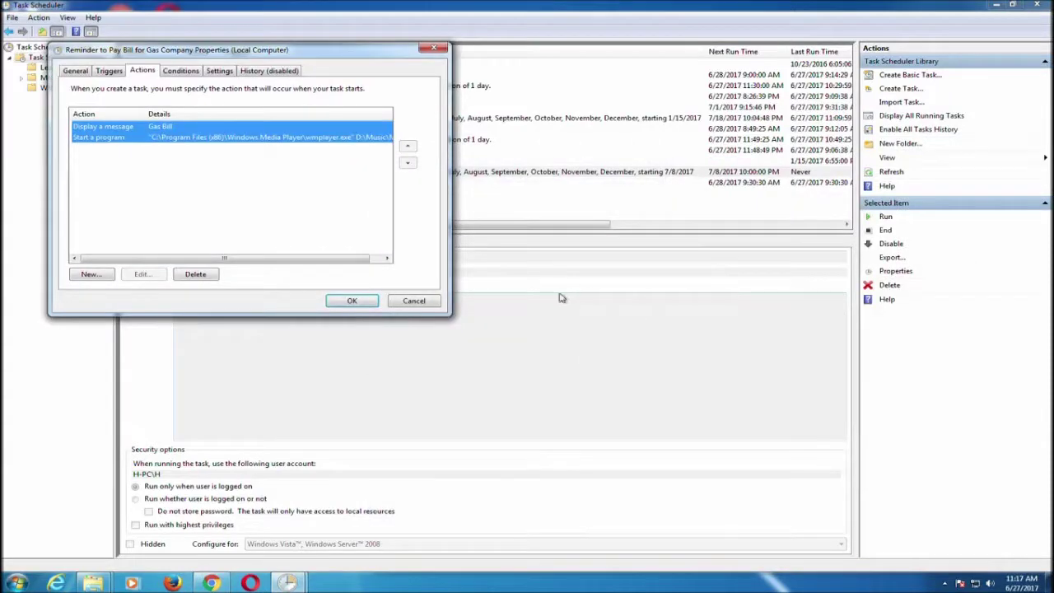
{"action": "left_click", "coordinate": [356, 300]}
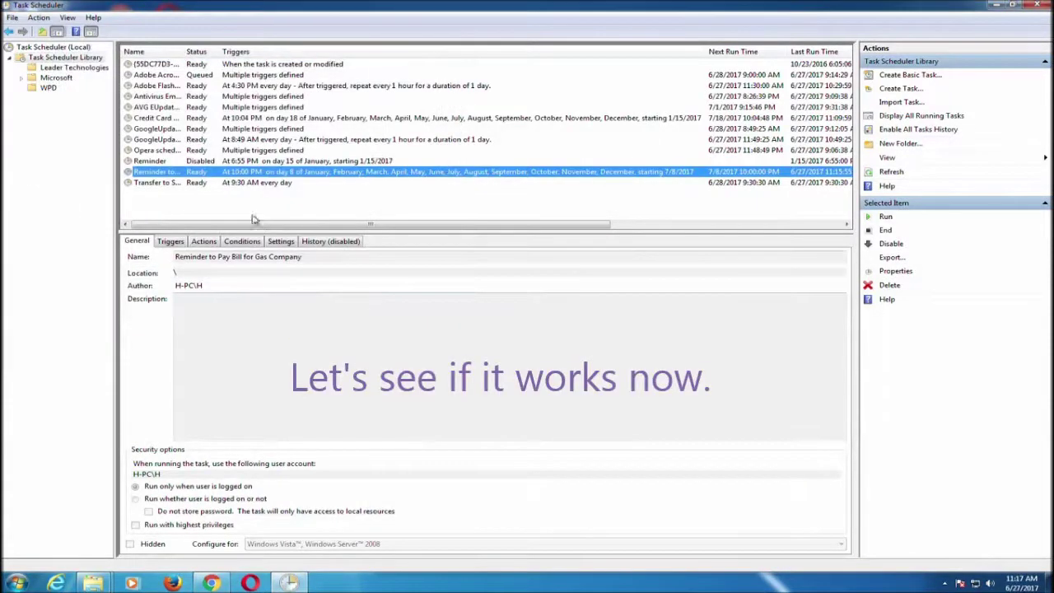
- Run the Reminder to Pay Bill for Gas Company task as a test and dismiss the Gas Bill message
{"action": "double_click", "coordinate": [202, 175]}
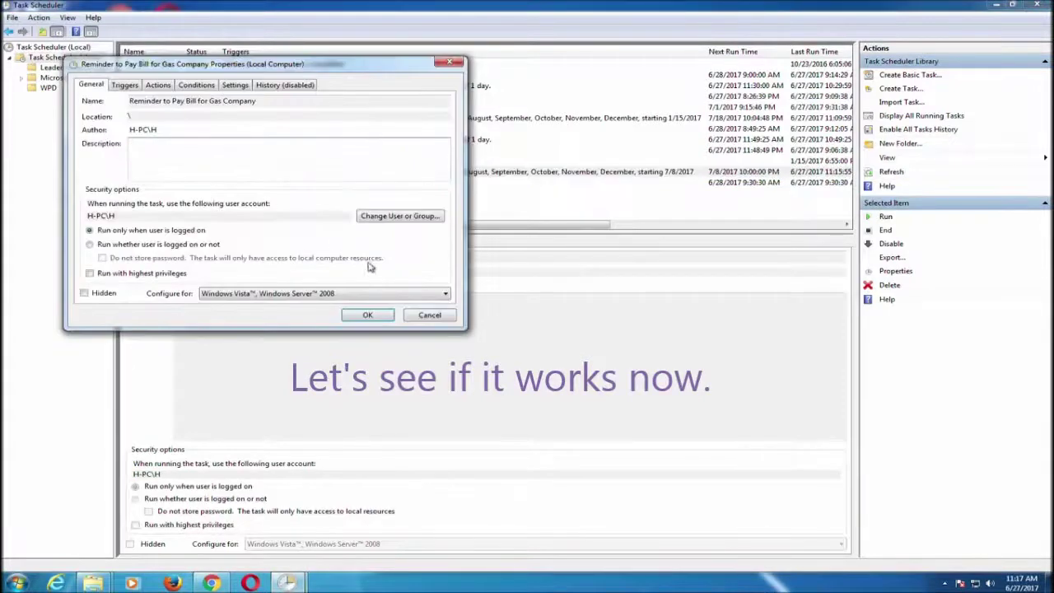
{"action": "left_click", "coordinate": [429, 314]}
{"action": "right_click", "coordinate": [239, 173]}
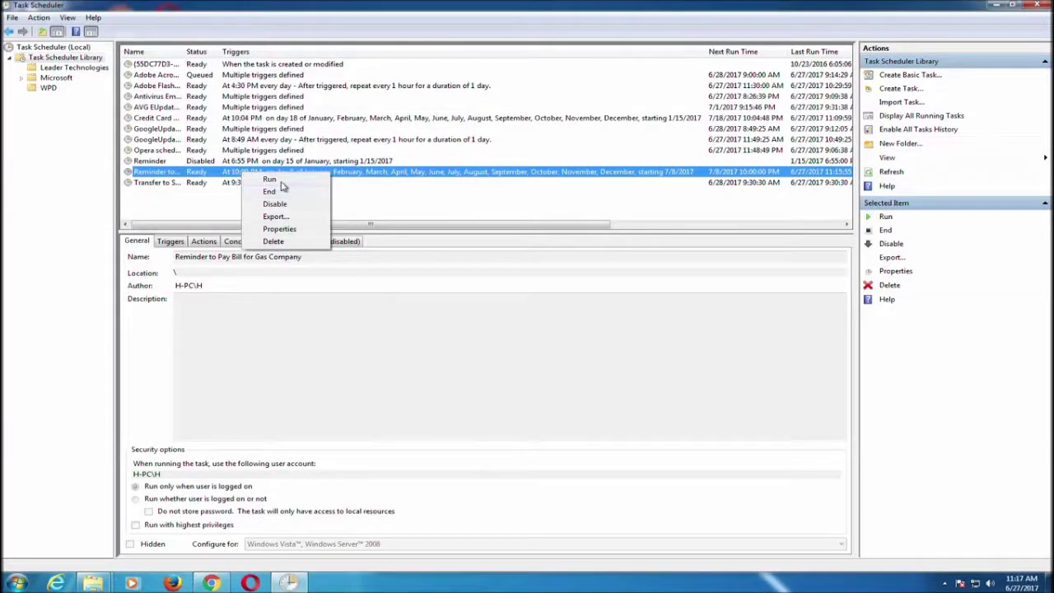
{"action": "left_click", "coordinate": [284, 181]}
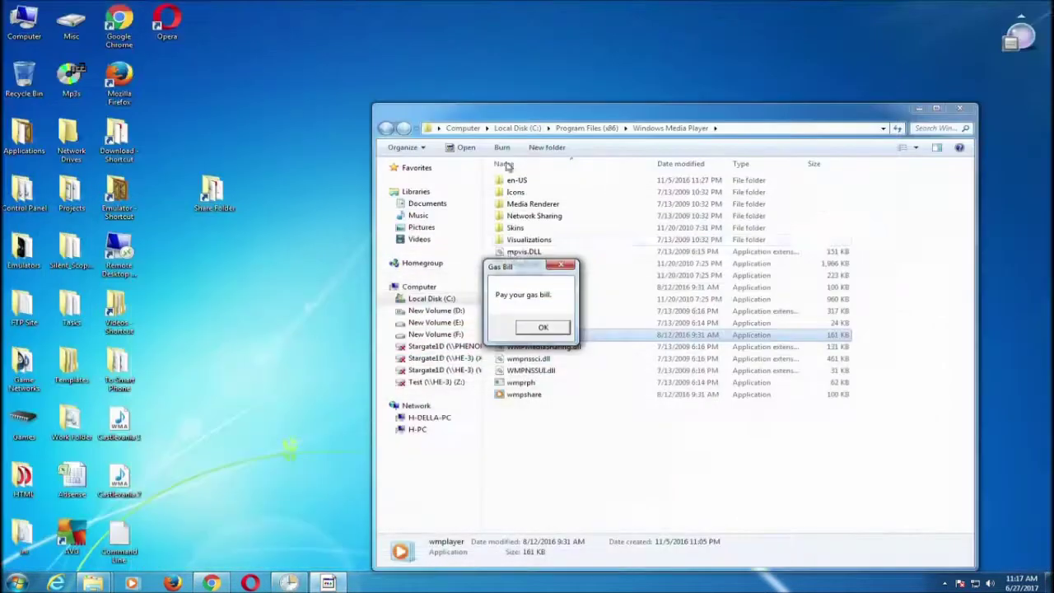
{"action": "left_click", "coordinate": [547, 328]}
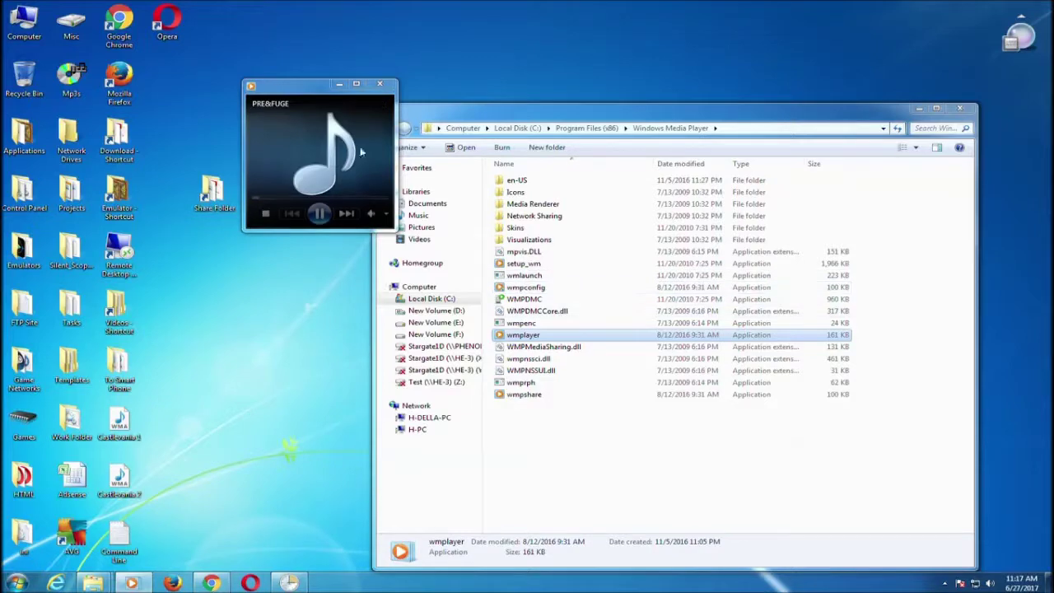
- Pause the PRE&FUGE playback, then close the media player and the Windows Media Player folder window
{"action": "left_click_drag", "start_coordinate": [315, 88], "coordinate": [253, 109]}
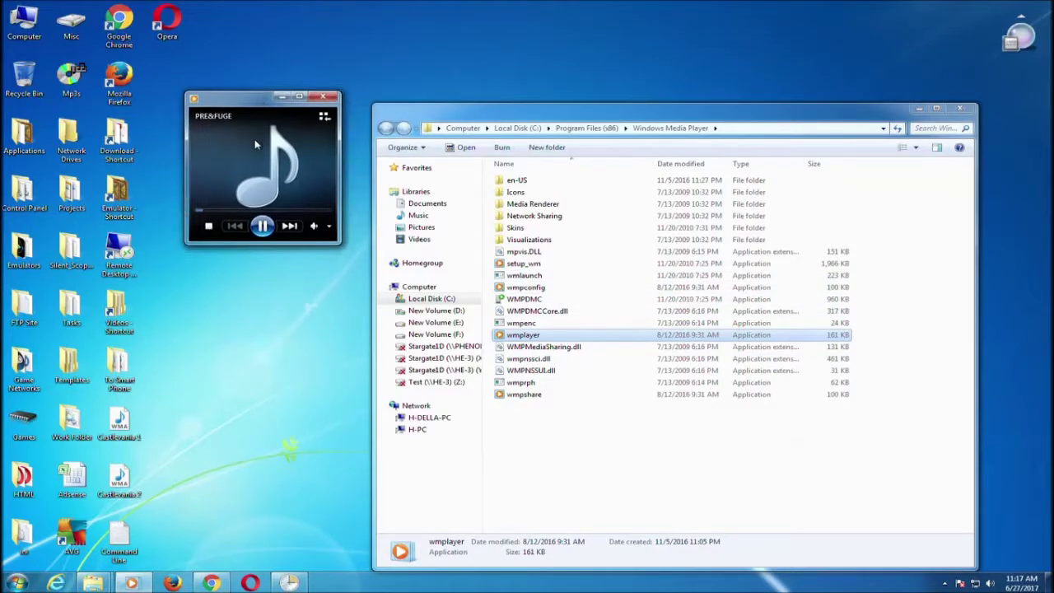
{"action": "left_click", "coordinate": [262, 225]}
{"action": "left_click", "coordinate": [323, 96]}
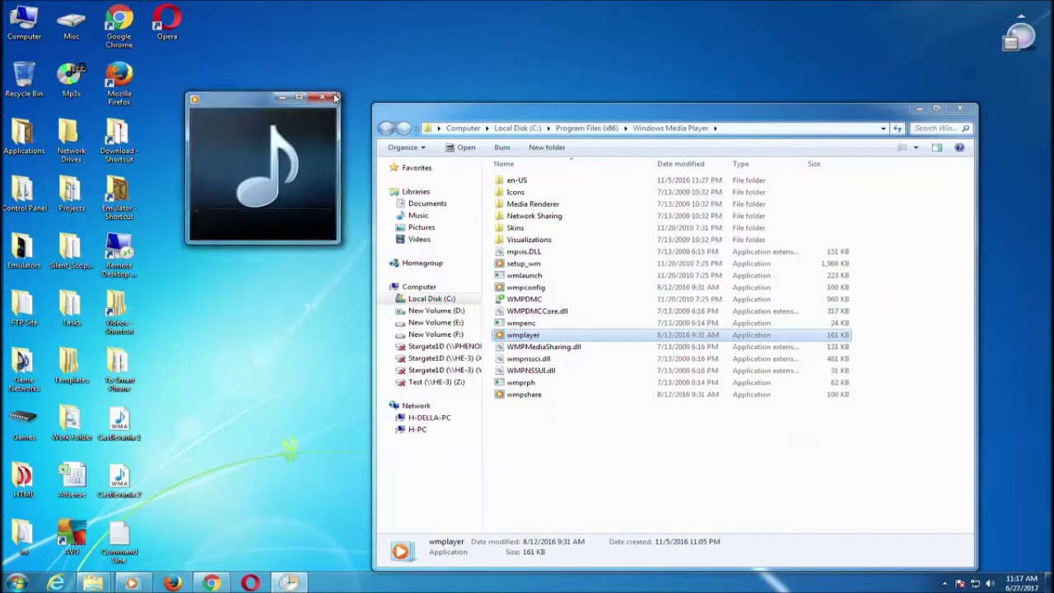
{"action": "left_click", "coordinate": [973, 109]}
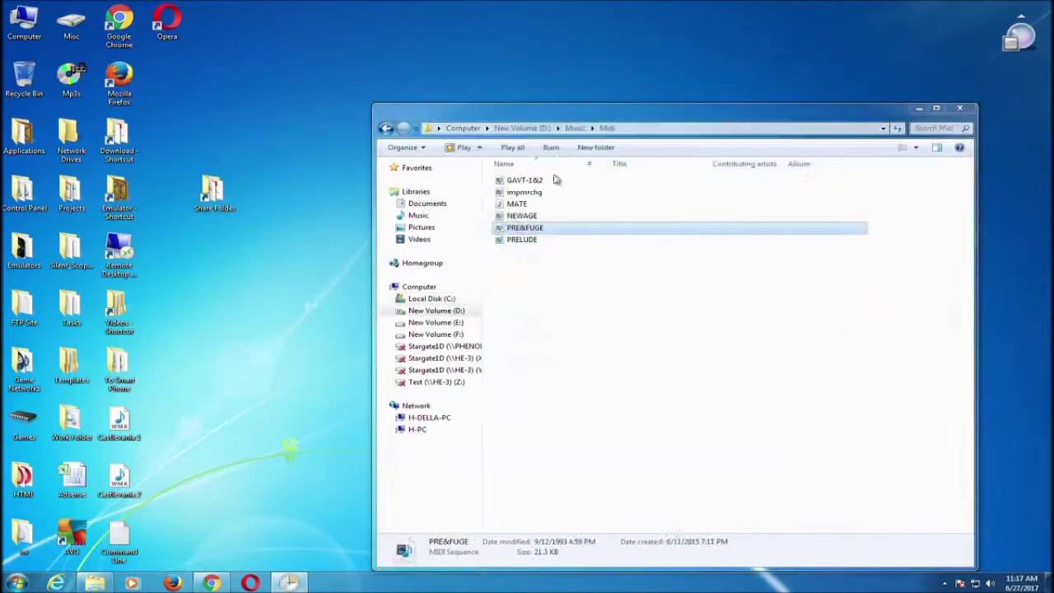
- Return to Task Scheduler, run the gas bill reminder task again and minimize the window
{"action": "left_click", "coordinate": [288, 582]}
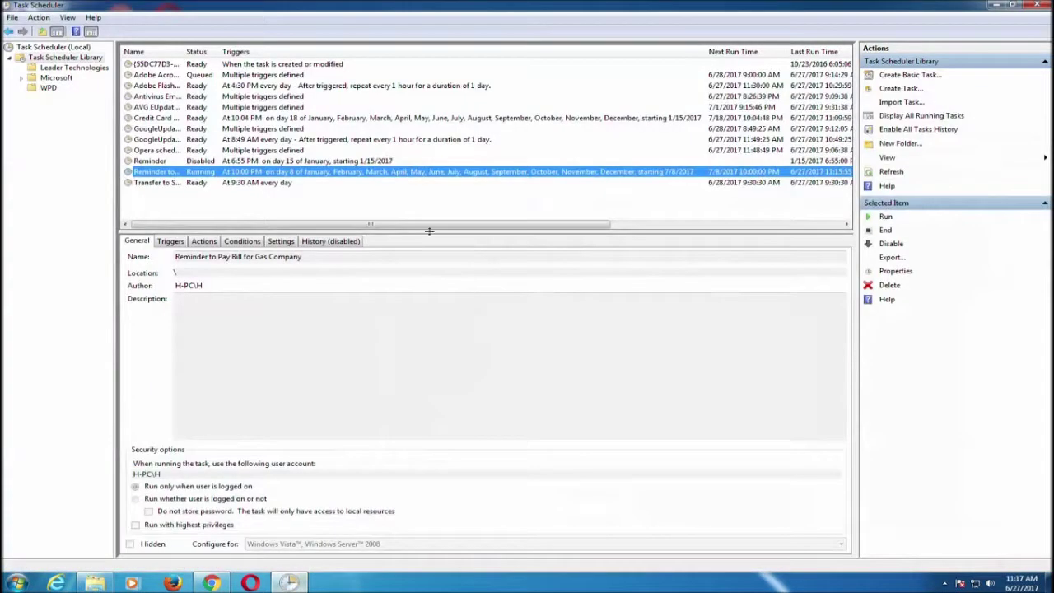
{"action": "right_click", "coordinate": [349, 174]}
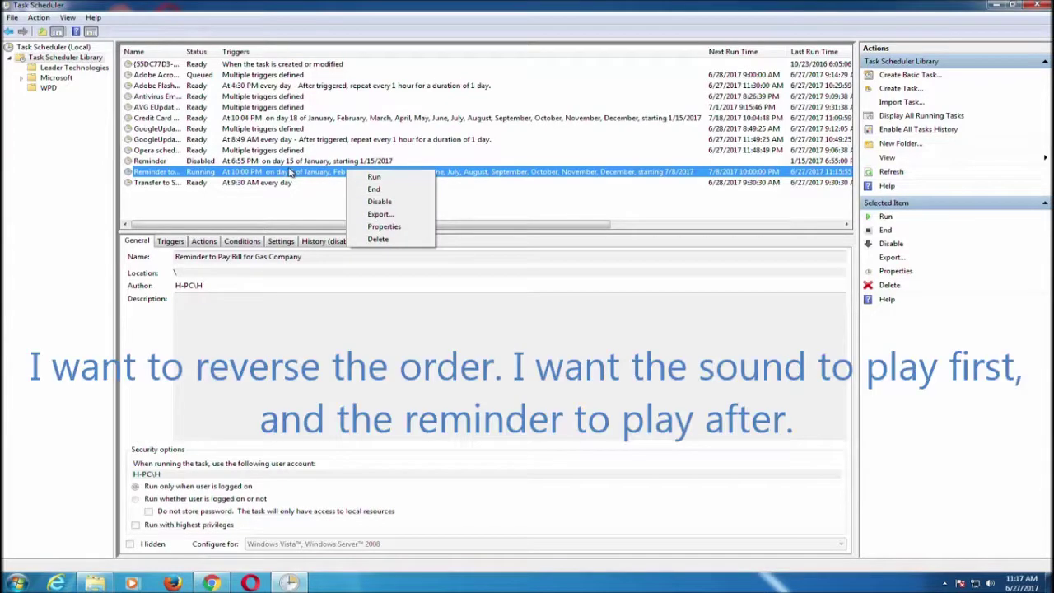
{"action": "left_click", "coordinate": [388, 177]}
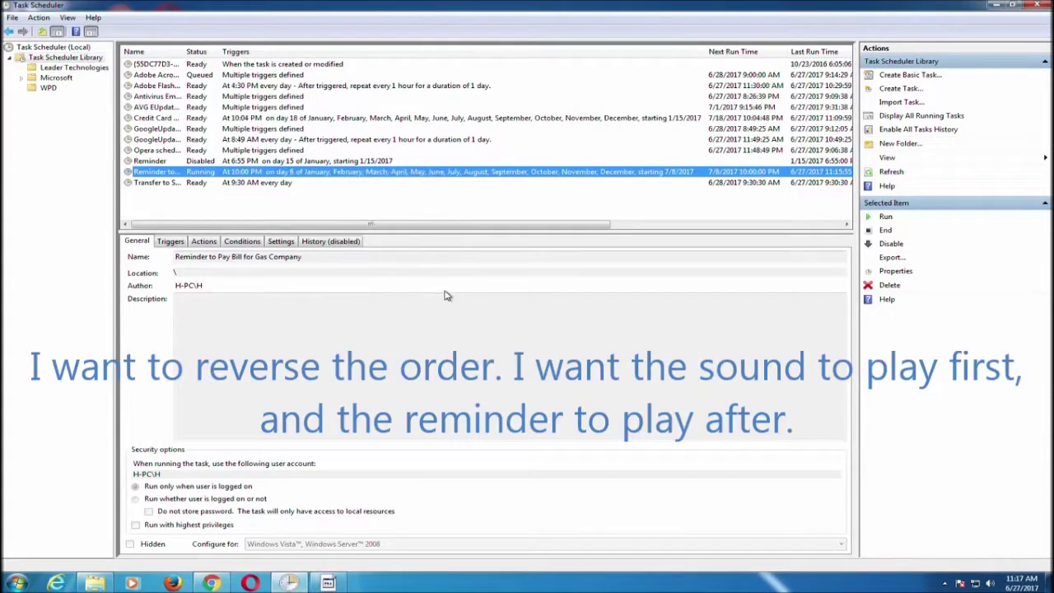
{"action": "left_click", "coordinate": [996, 5]}
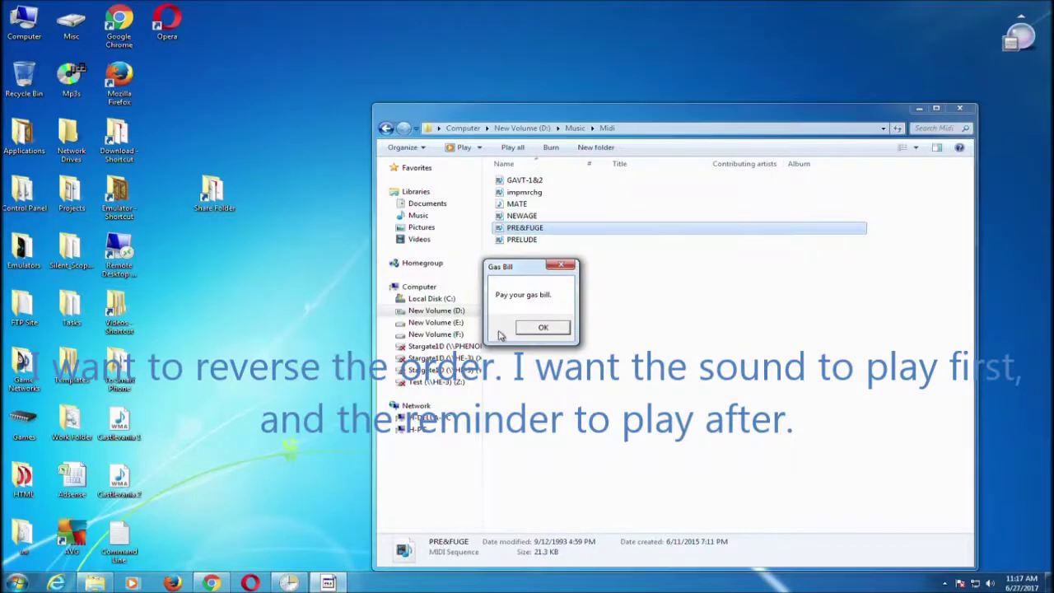
- Dismiss the Gas Bill message, and close the Midi folder window and the media player
{"action": "left_click_drag", "start_coordinate": [539, 265], "coordinate": [262, 242]}
{"action": "left_click", "coordinate": [270, 307]}
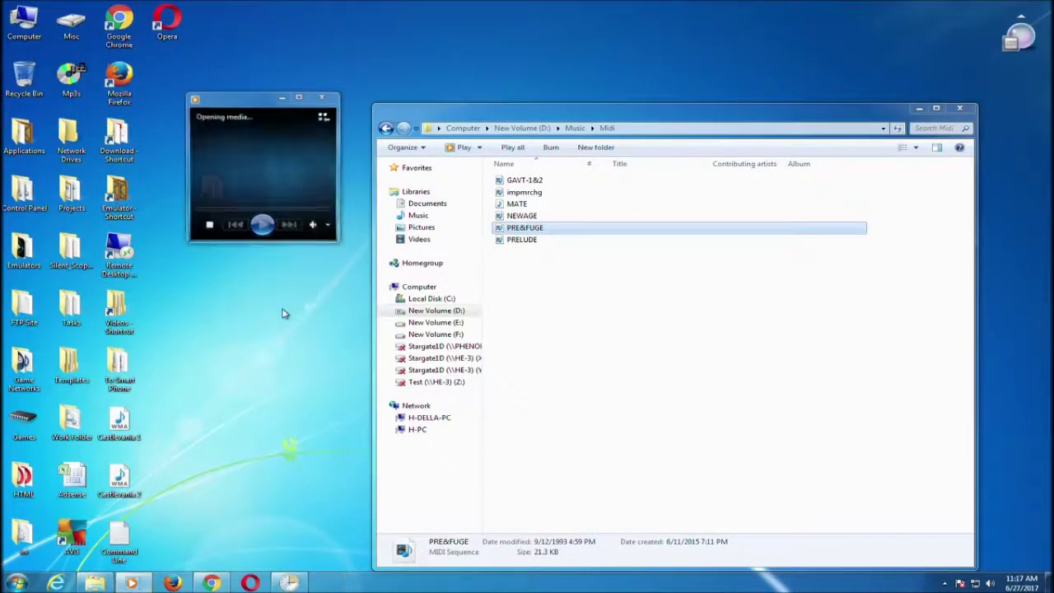
{"action": "left_click", "coordinate": [959, 108]}
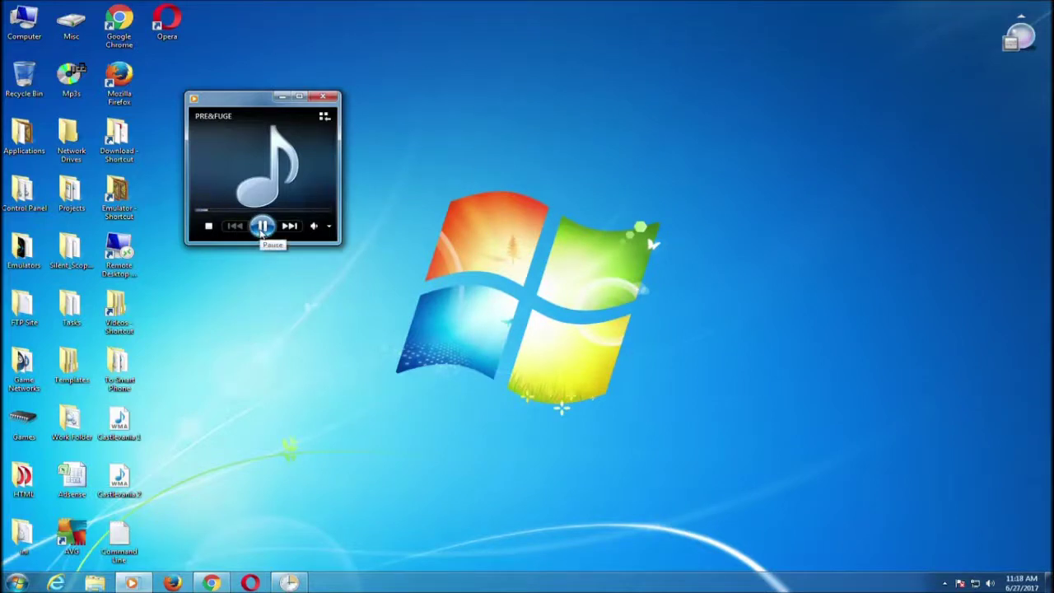
{"action": "left_click", "coordinate": [326, 97]}
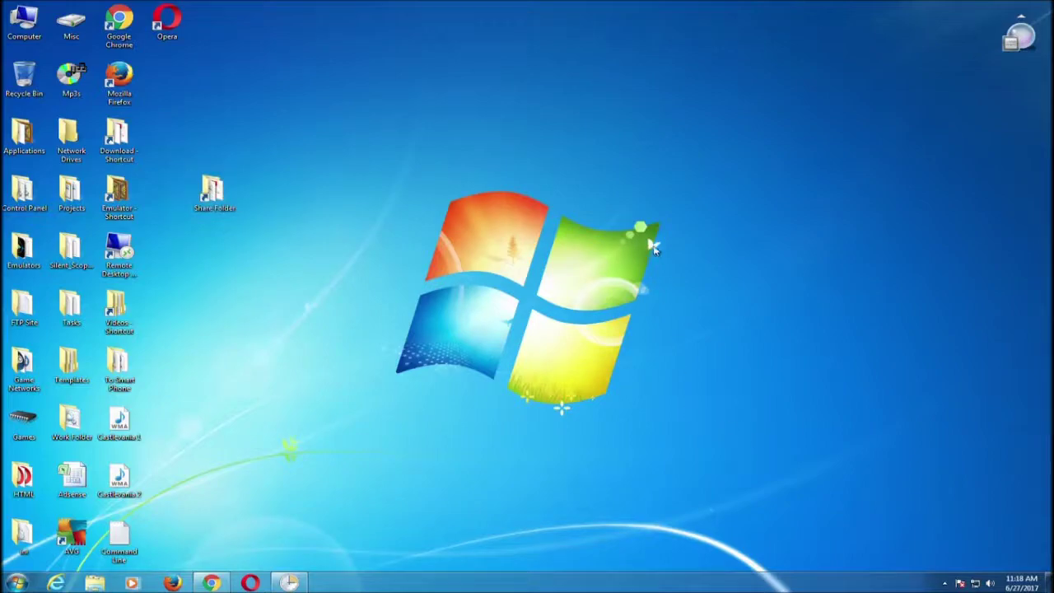
- Return to Task Scheduler and open the list of actions in the gas bill reminder task's properties
{"action": "left_click", "coordinate": [289, 582]}
{"action": "right_click", "coordinate": [284, 175]}
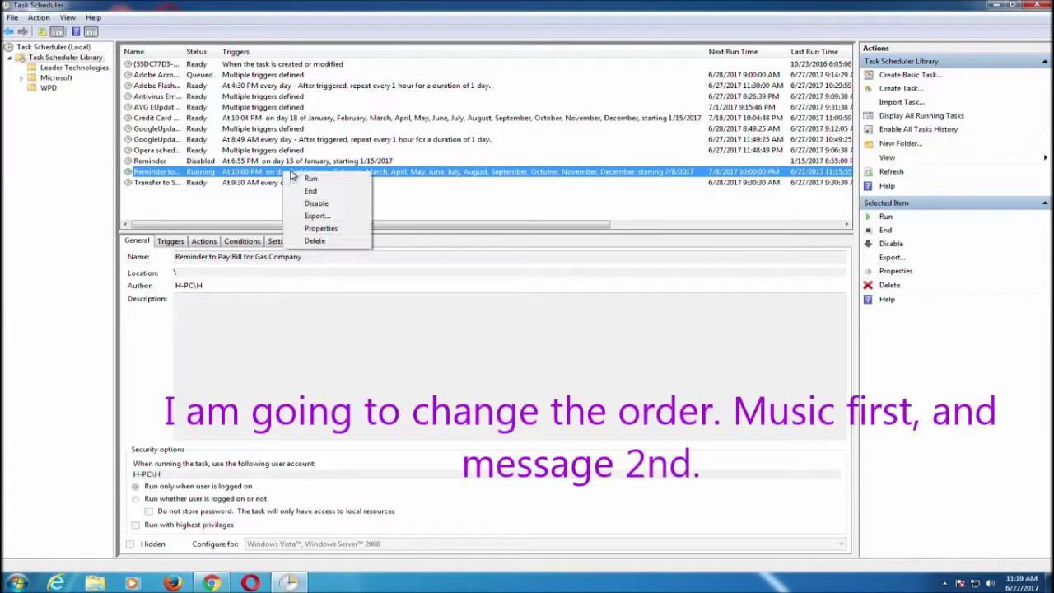
{"action": "left_click", "coordinate": [346, 229]}
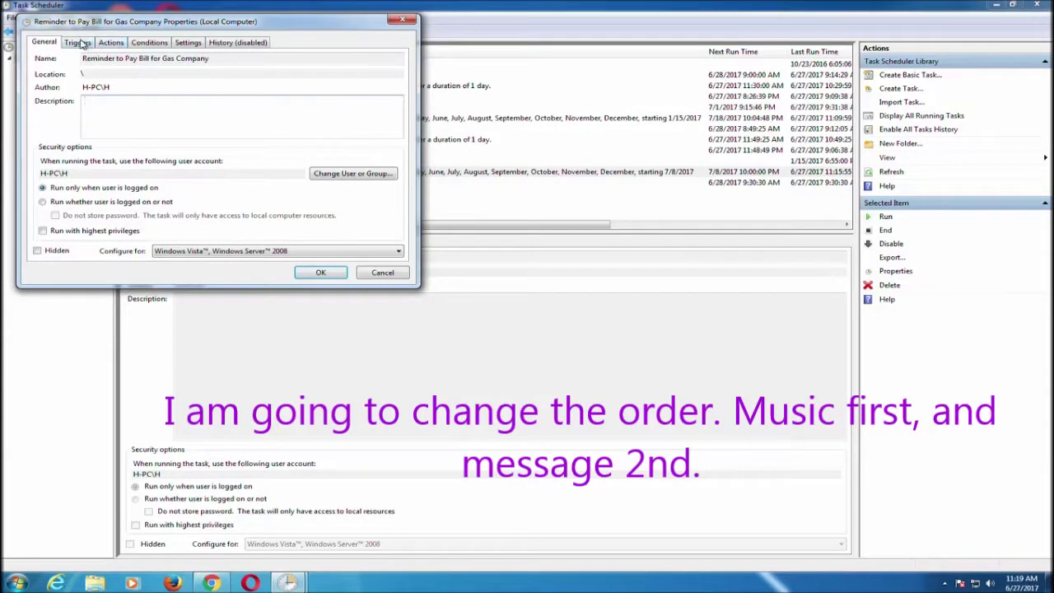
{"action": "left_click", "coordinate": [78, 42]}
{"action": "left_click", "coordinate": [110, 42]}
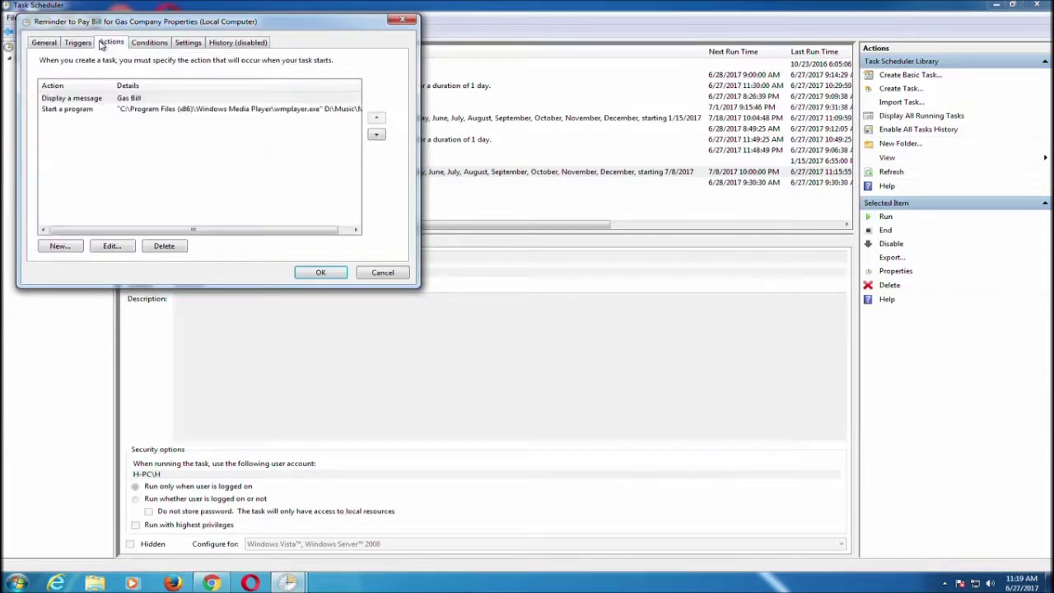
- Delete the Gas Bill display-a-message action from the task, keeping the start-a-program action
{"action": "left_click", "coordinate": [140, 108]}
{"action": "left_click", "coordinate": [139, 100]}
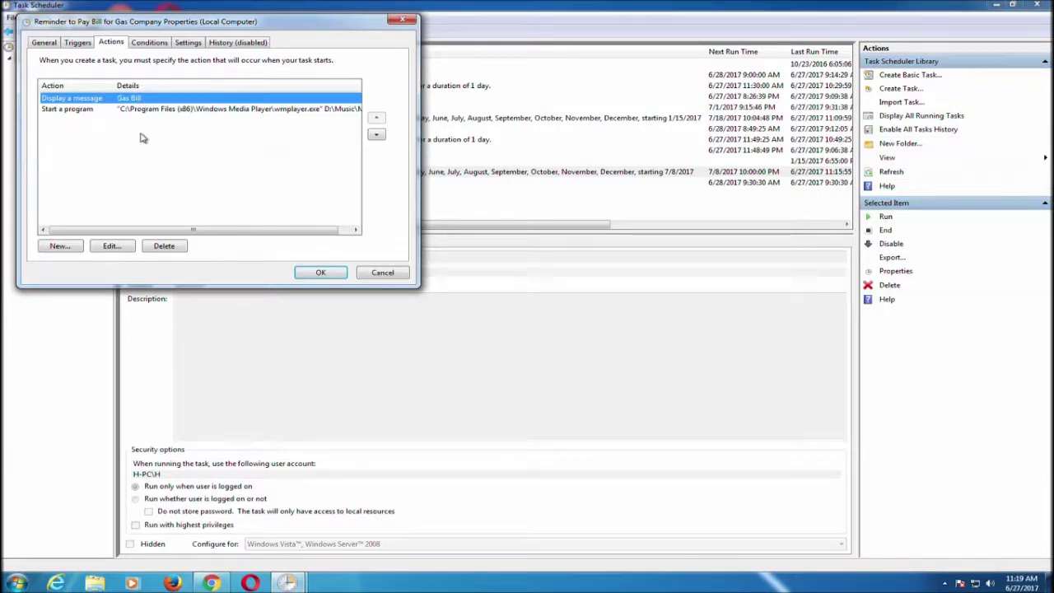
{"action": "left_click", "coordinate": [164, 247]}
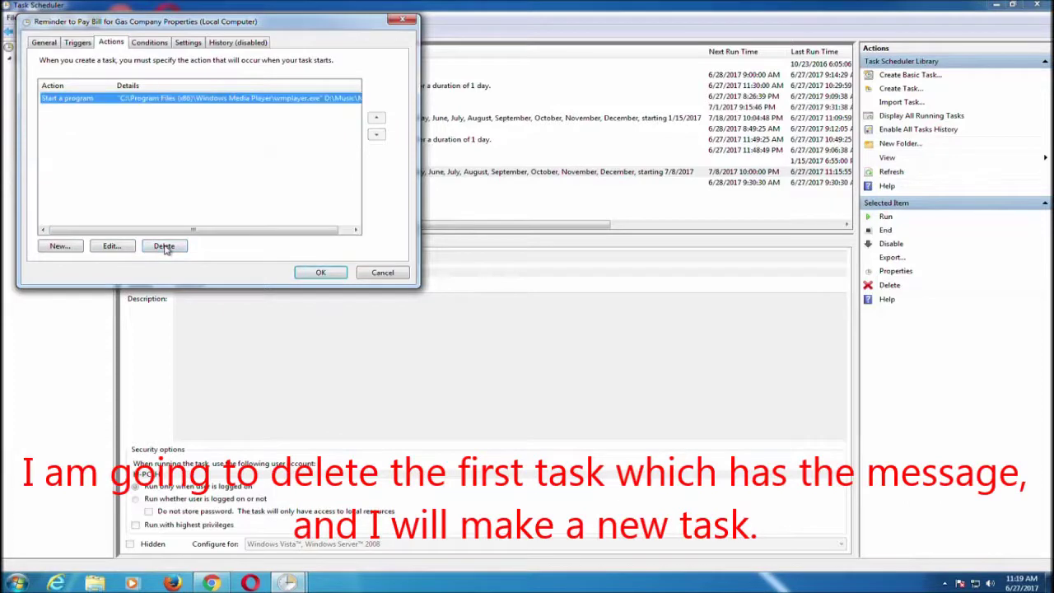
- Add a display-a-message action titled "Pay Gas Bill" with the message "Gas bill is due." after the start-a-program action, and save the task
{"action": "left_click", "coordinate": [71, 249]}
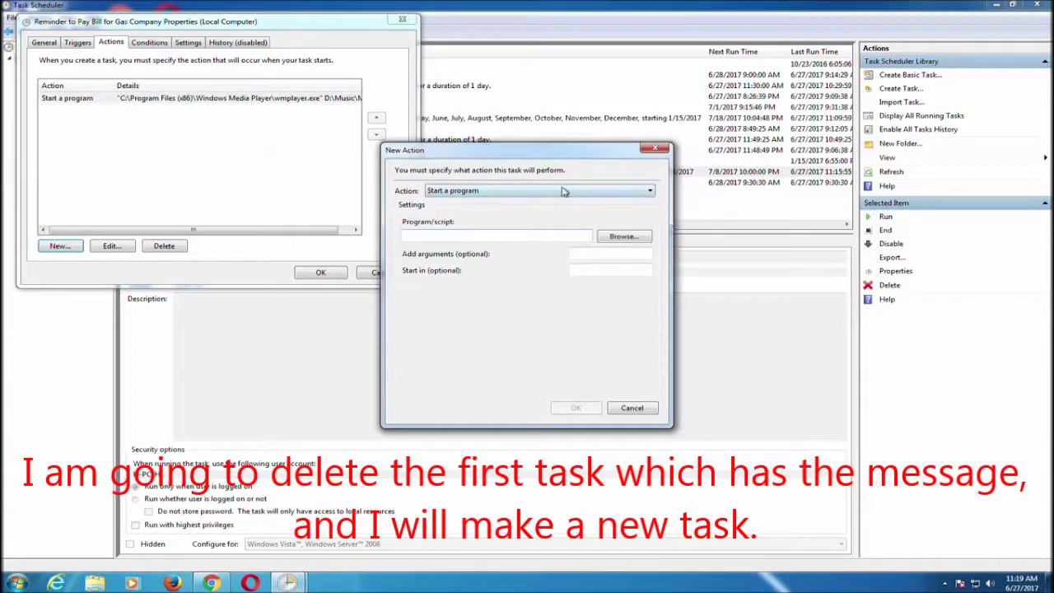
{"action": "left_click", "coordinate": [563, 191]}
{"action": "left_click", "coordinate": [553, 220]}
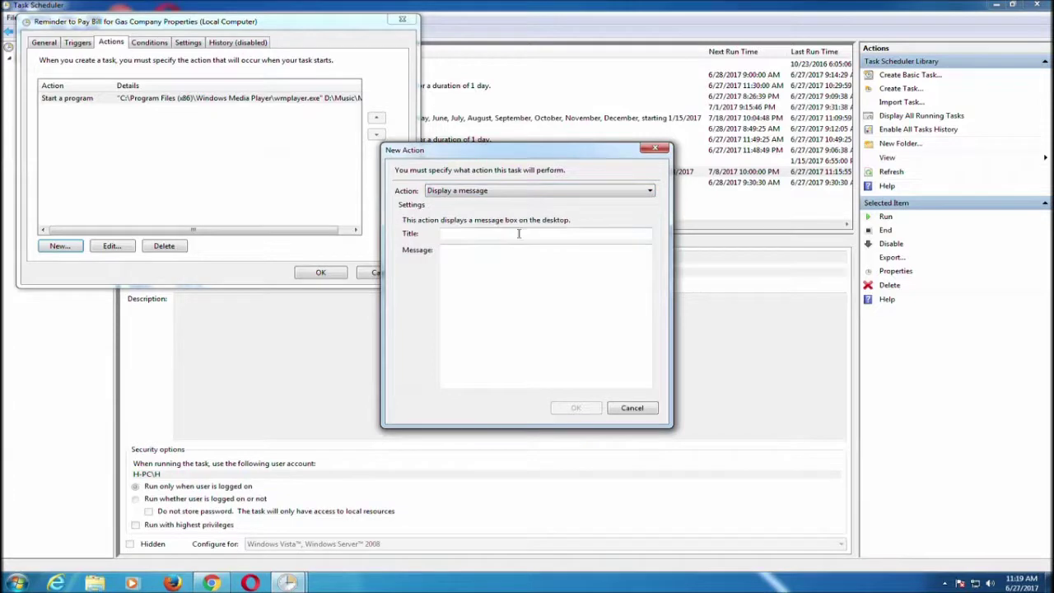
{"action": "left_click", "coordinate": [518, 233]}
{"action": "type", "text": "Pay Gas Bill"}
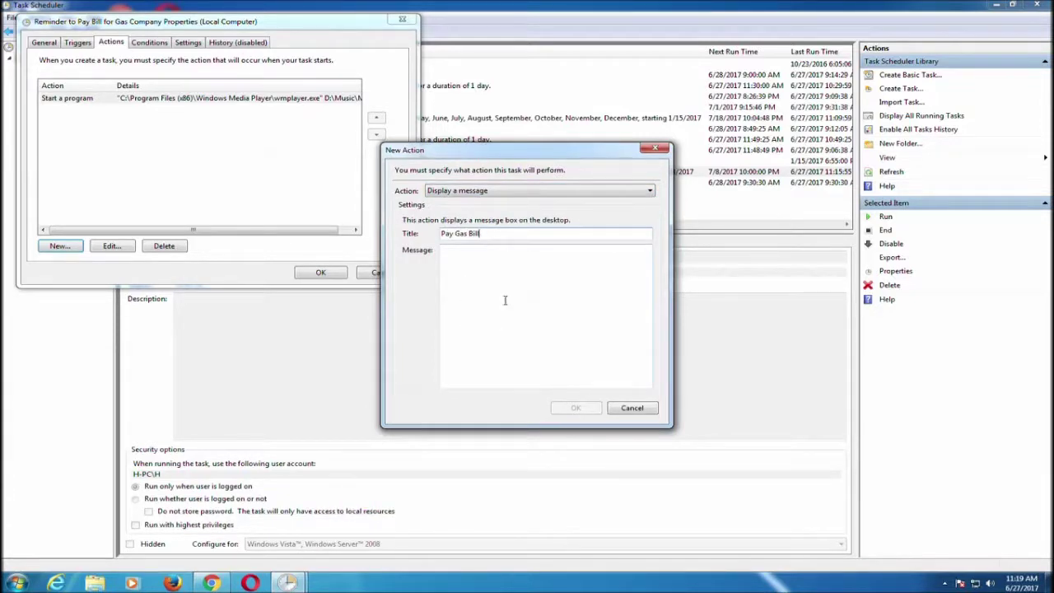
{"action": "left_click", "coordinate": [505, 300]}
{"action": "type", "text": "Gas"}
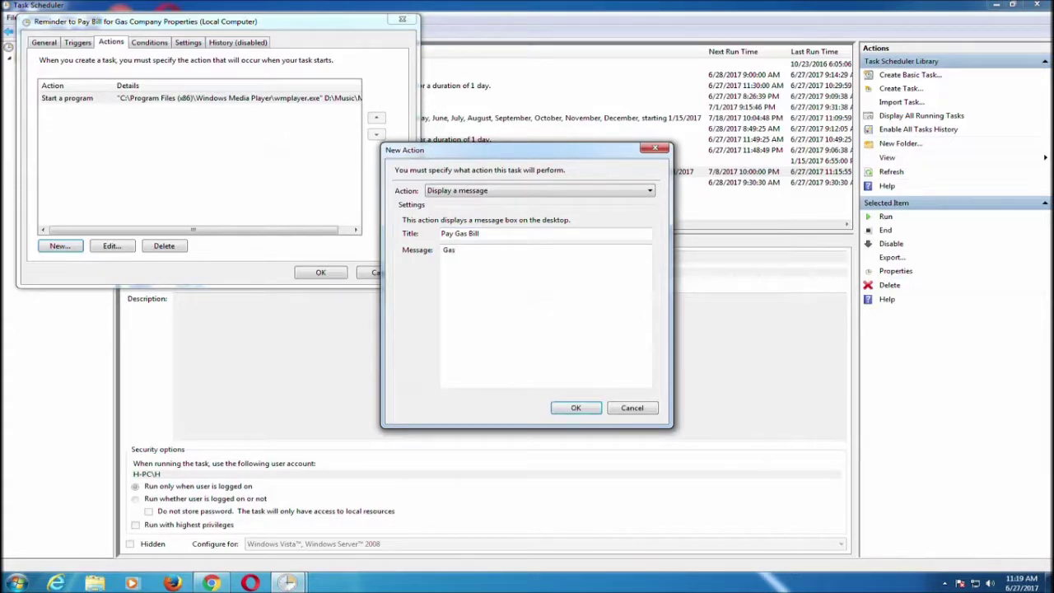
{"action": "type", "text": " bill is due."}
{"action": "left_click", "coordinate": [578, 409]}
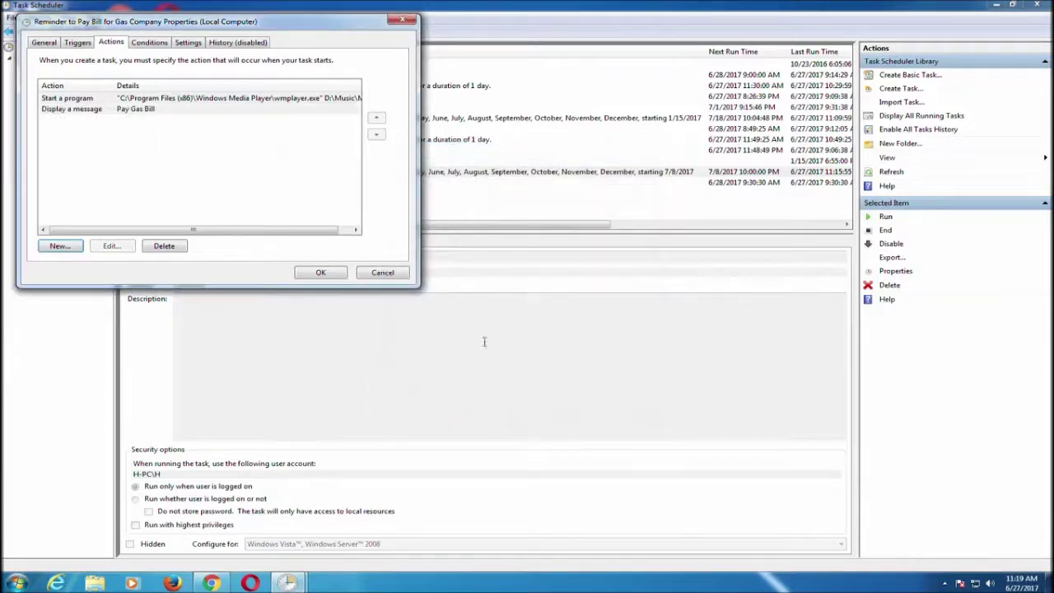
{"action": "left_click", "coordinate": [335, 273]}
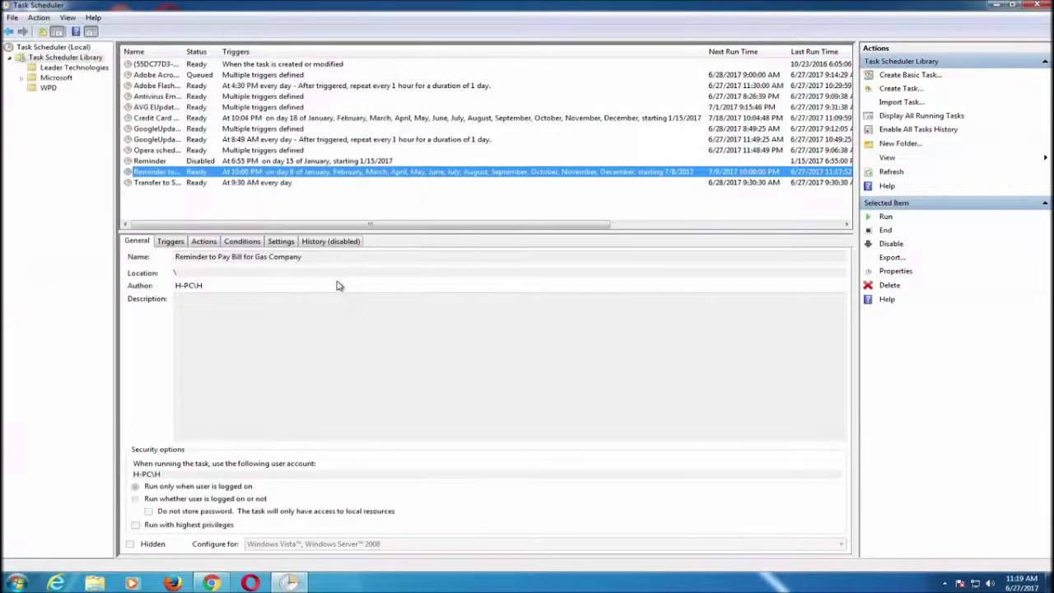
- Run the gas bill reminder task to test the action order, closing the media player and dismissing the Pay Gas Bill message
{"action": "right_click", "coordinate": [309, 176]}
{"action": "left_click", "coordinate": [338, 179]}
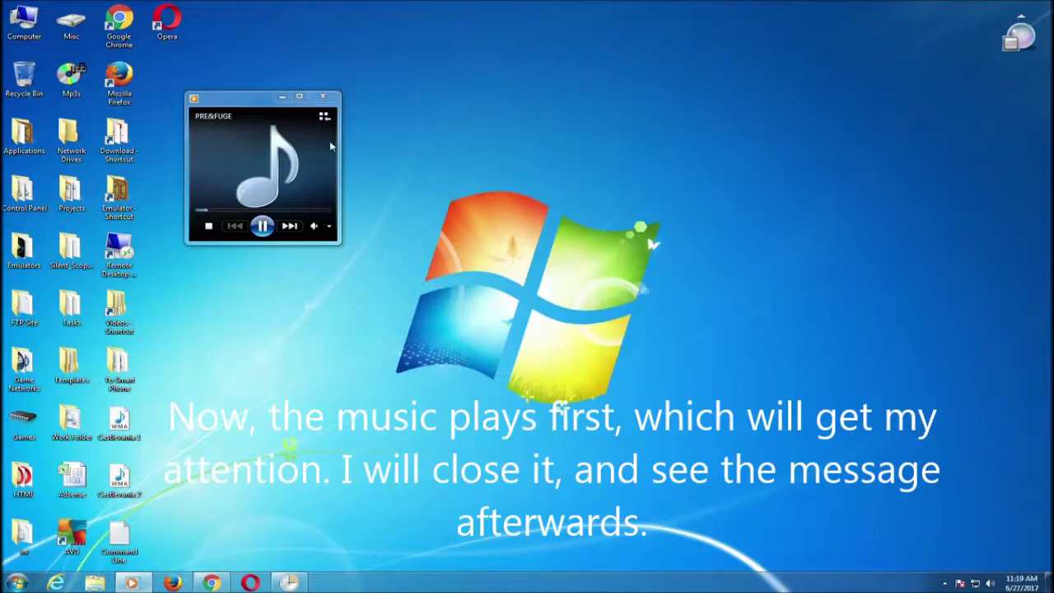
{"action": "left_click", "coordinate": [323, 97]}
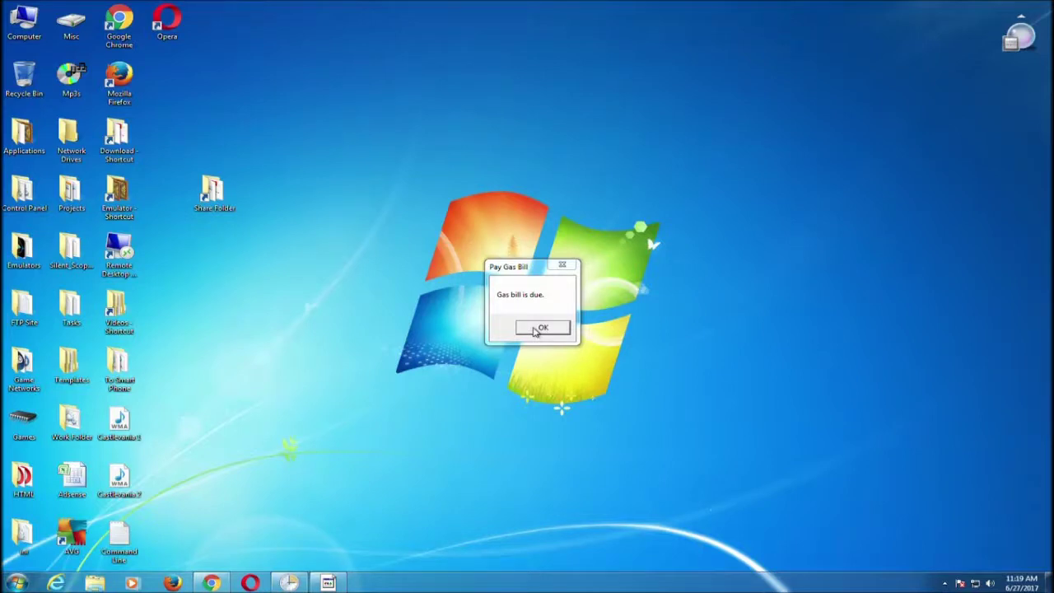
{"action": "left_click", "coordinate": [540, 329]}
{"action": "mouse_move", "coordinate": [289, 582]}
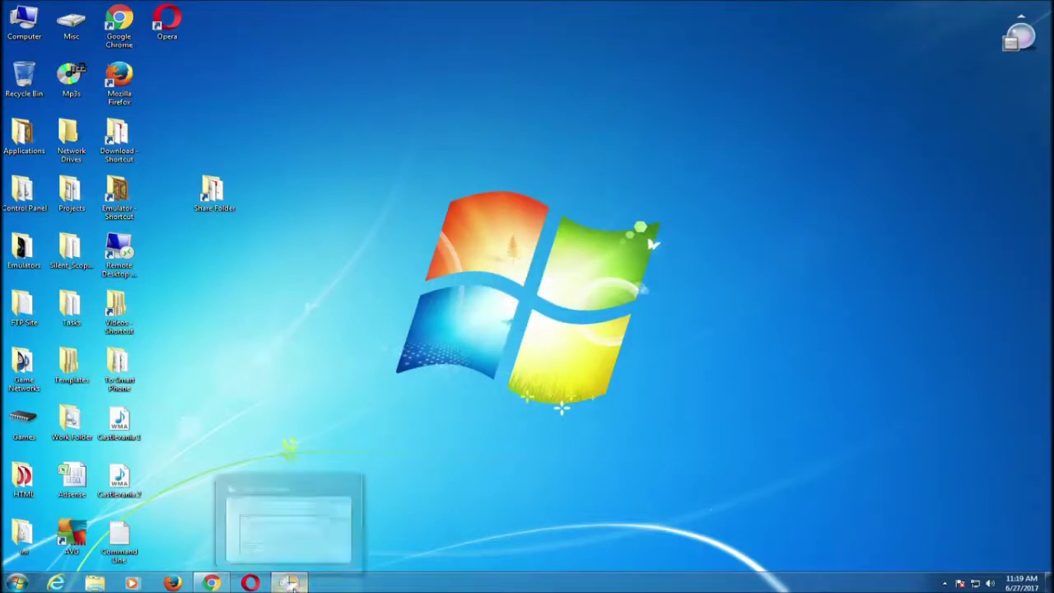